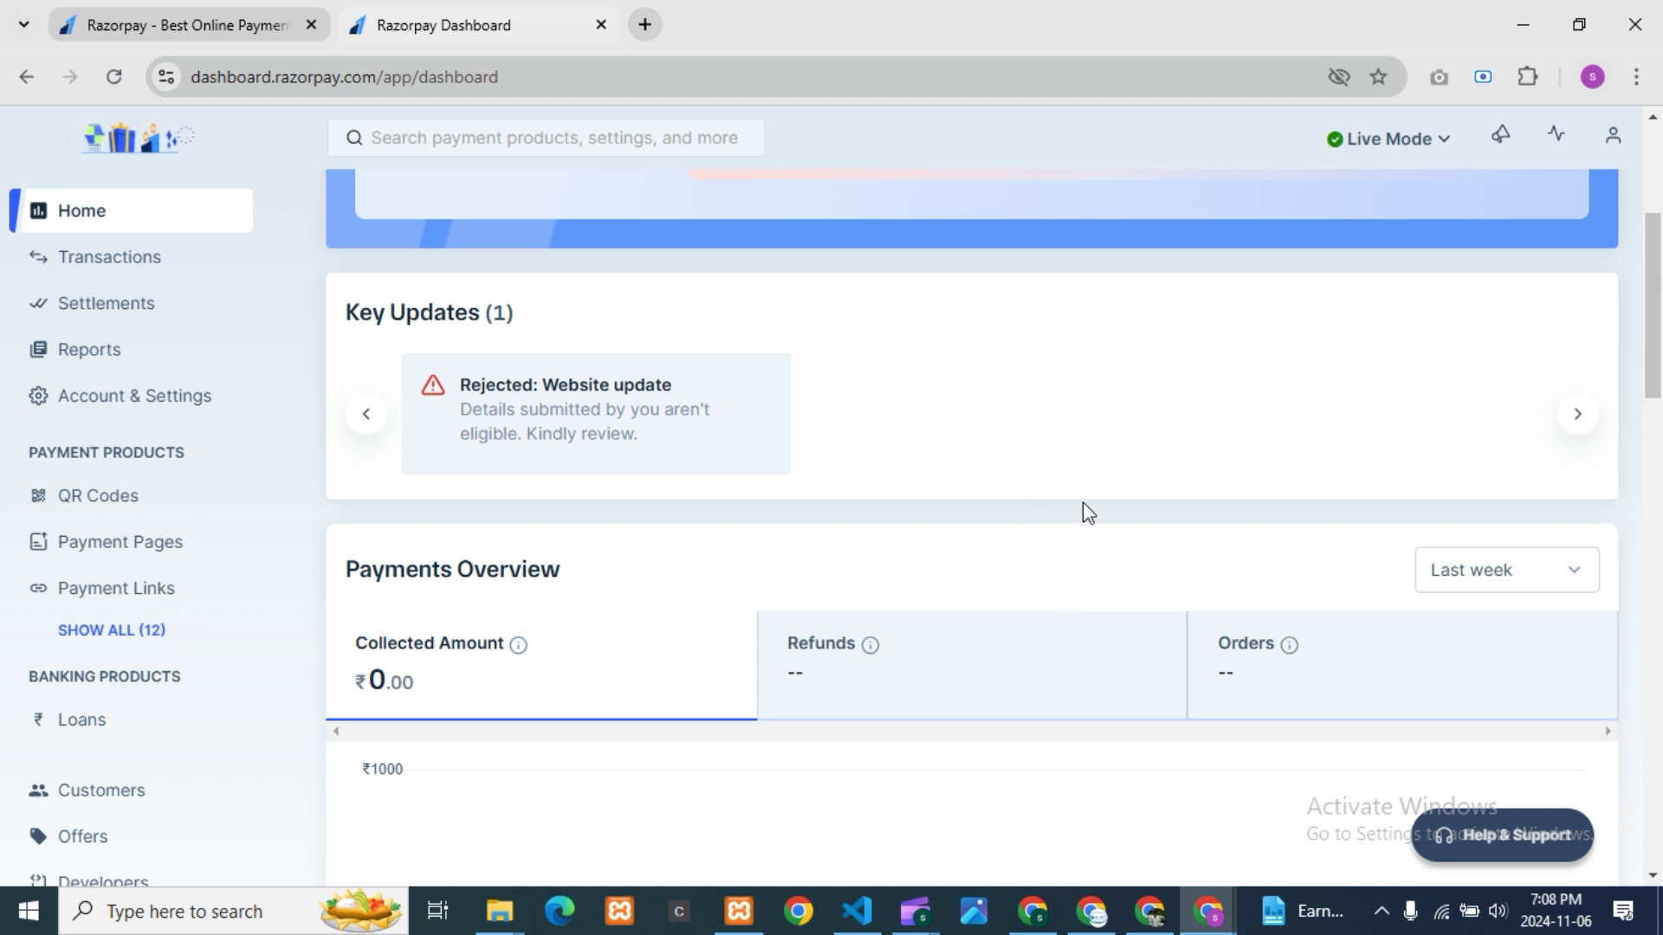
Scroll through the dashboard home overview.
{"action": "scroll", "coordinate": [1083, 504], "scroll_direction": "up", "scroll_amount": 4}
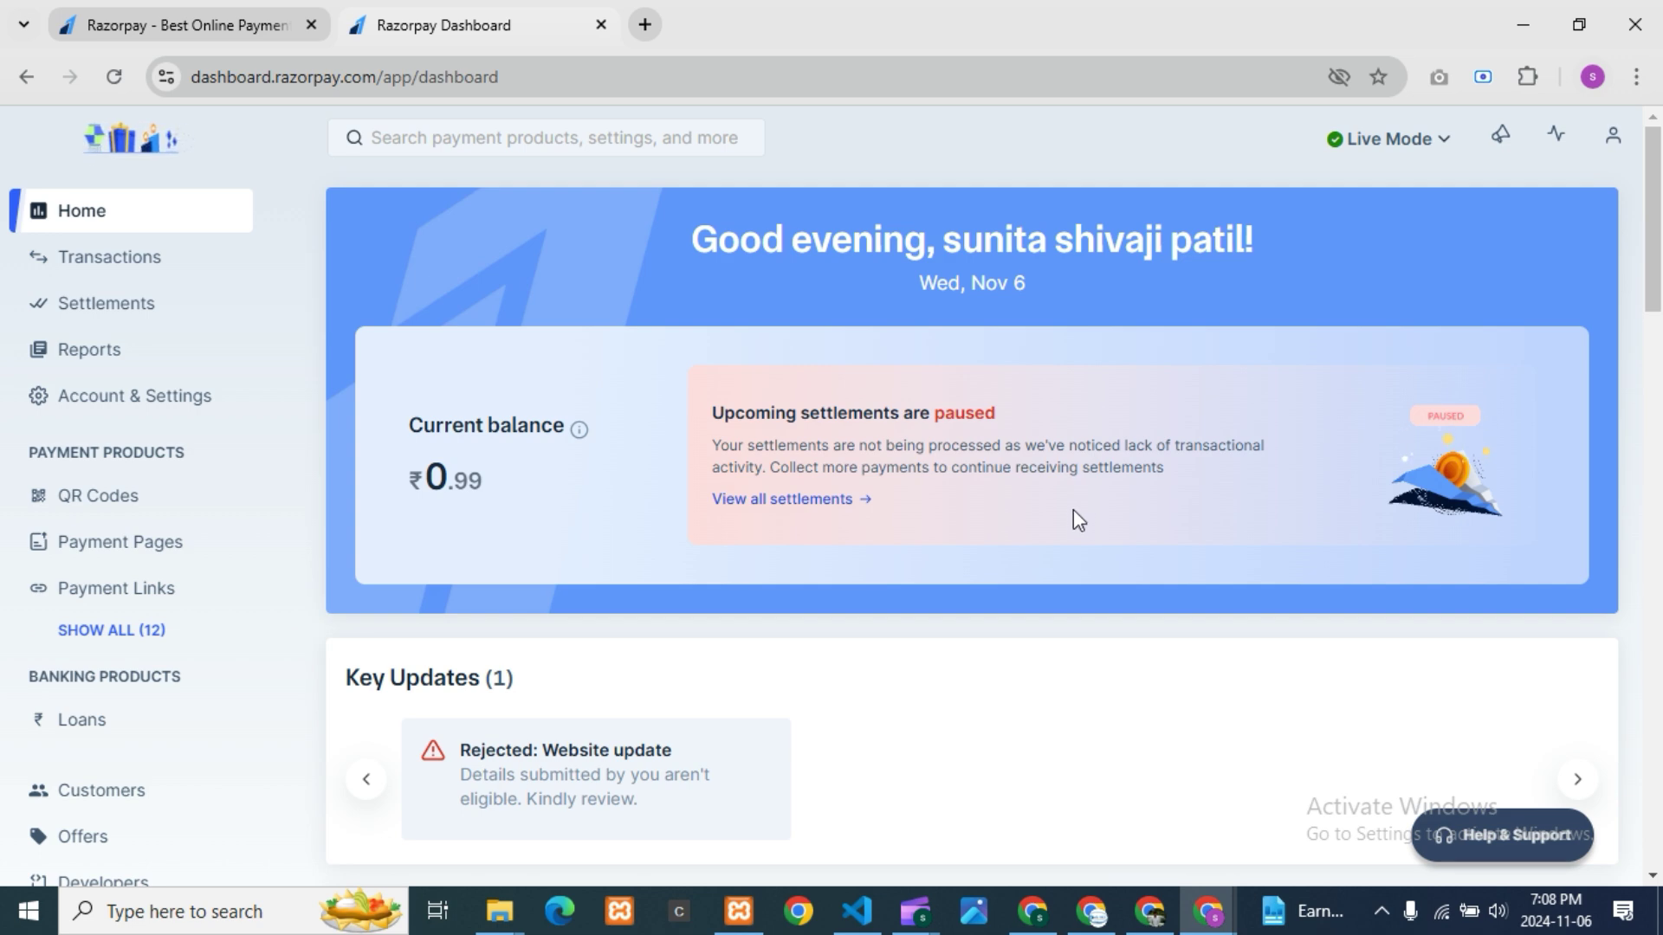
{"action": "scroll", "coordinate": [798, 580], "scroll_direction": "down", "scroll_amount": 1}
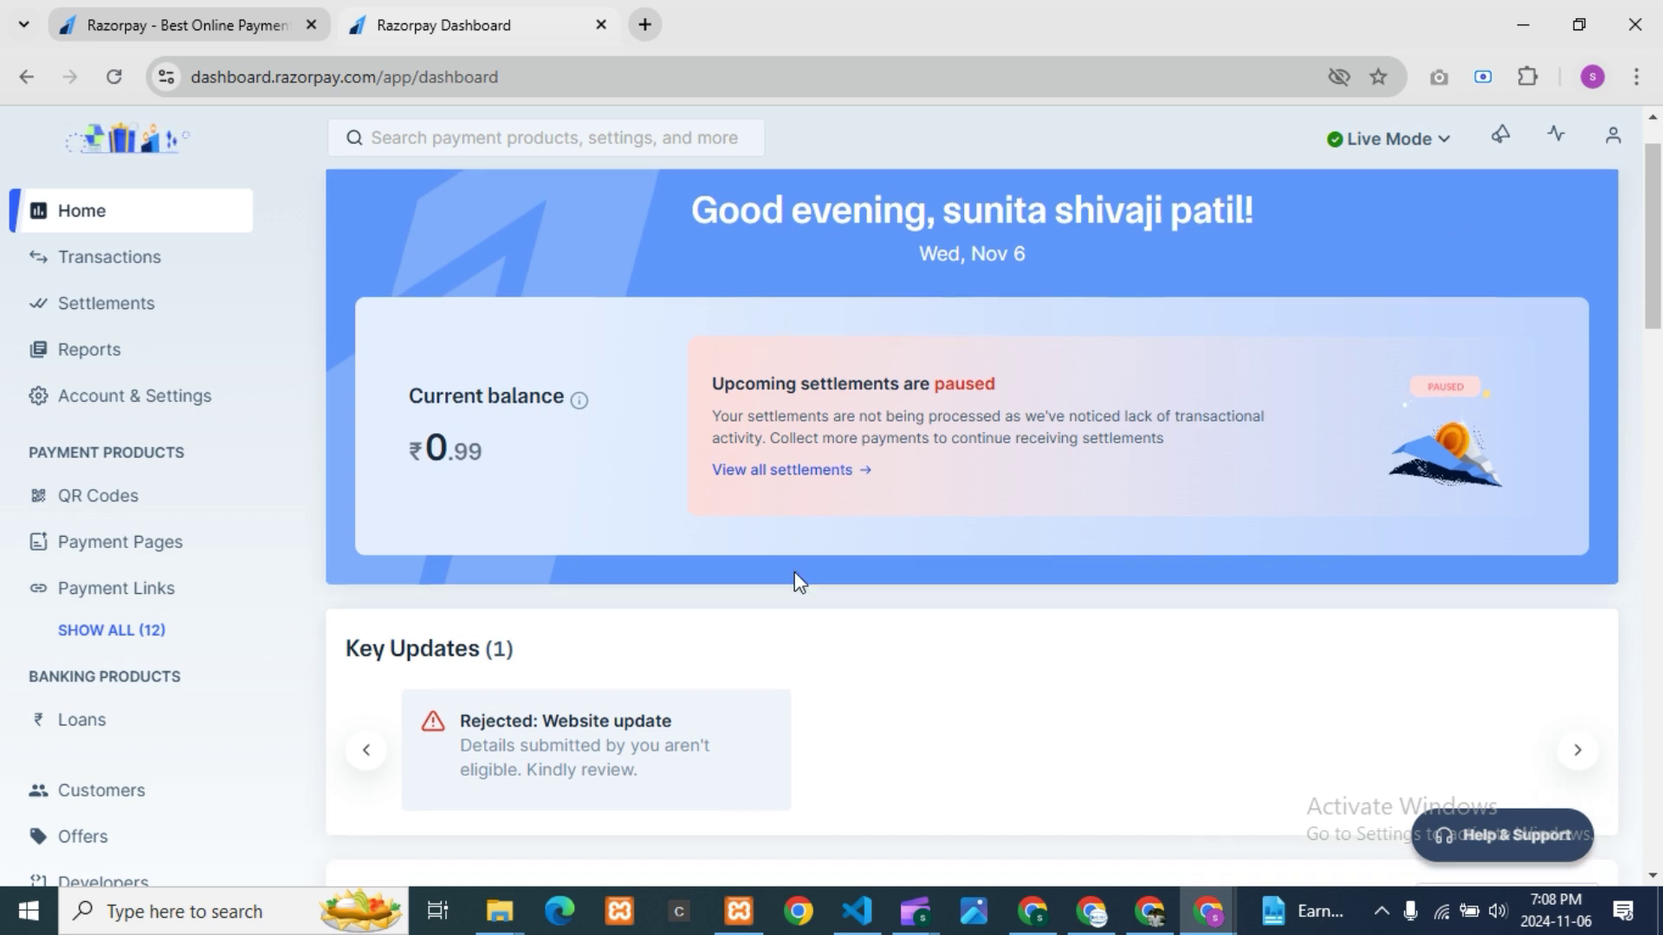
{"action": "scroll", "coordinate": [793, 572], "scroll_direction": "down", "scroll_amount": 7}
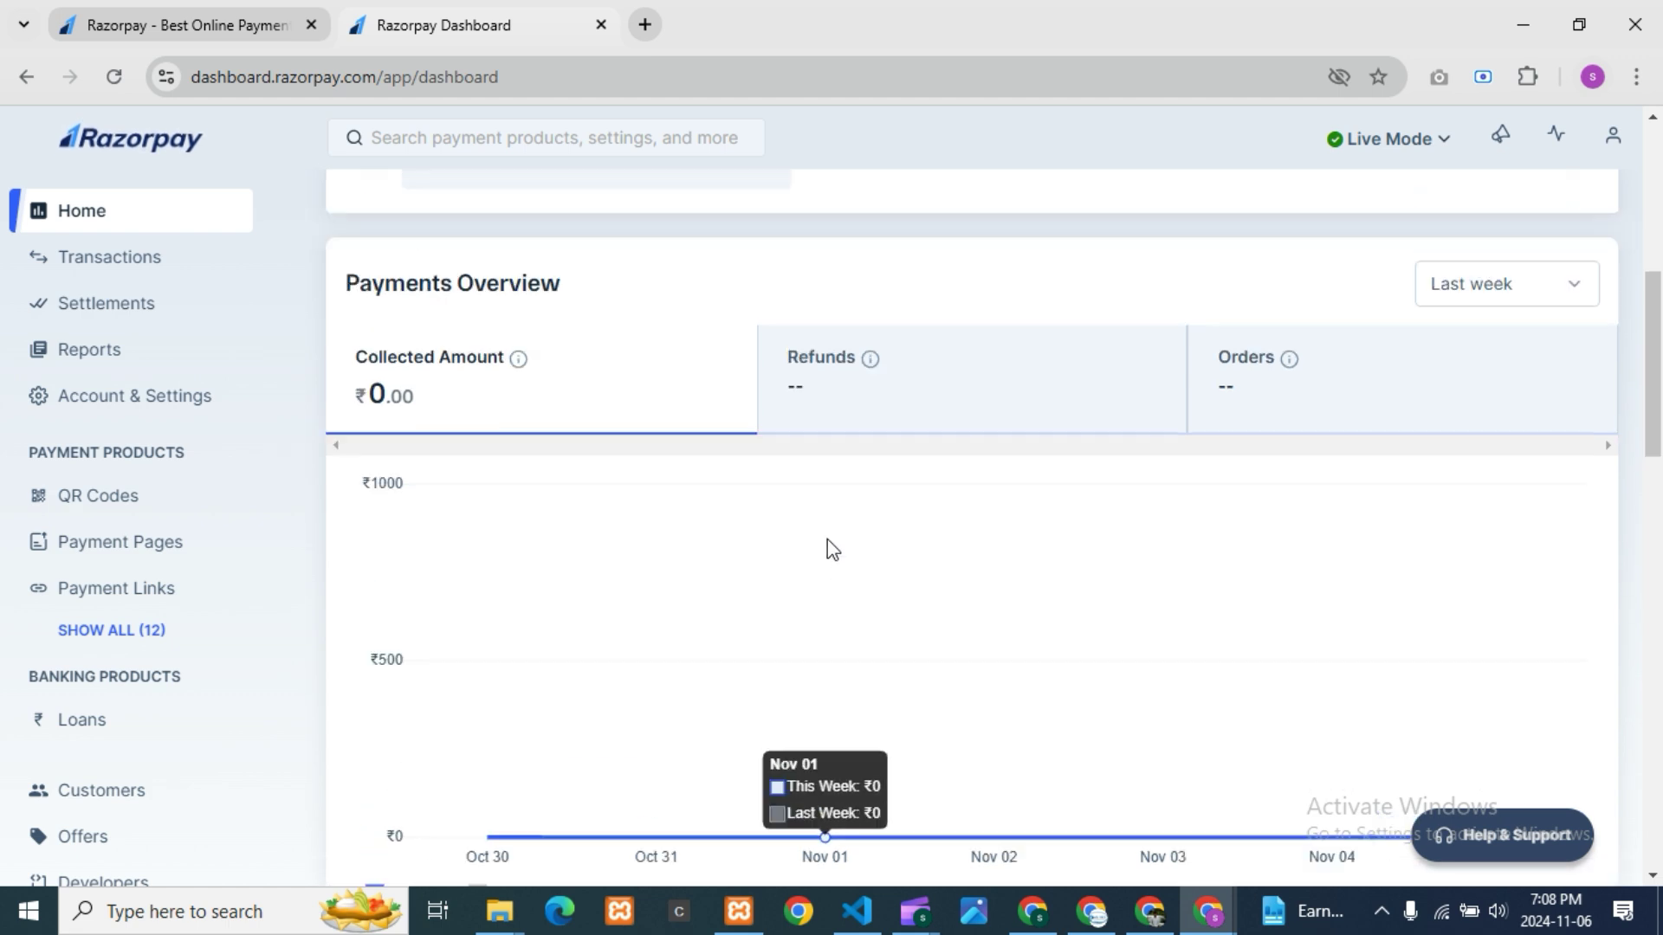
{"action": "scroll", "coordinate": [830, 547], "scroll_direction": "up", "scroll_amount": 1}
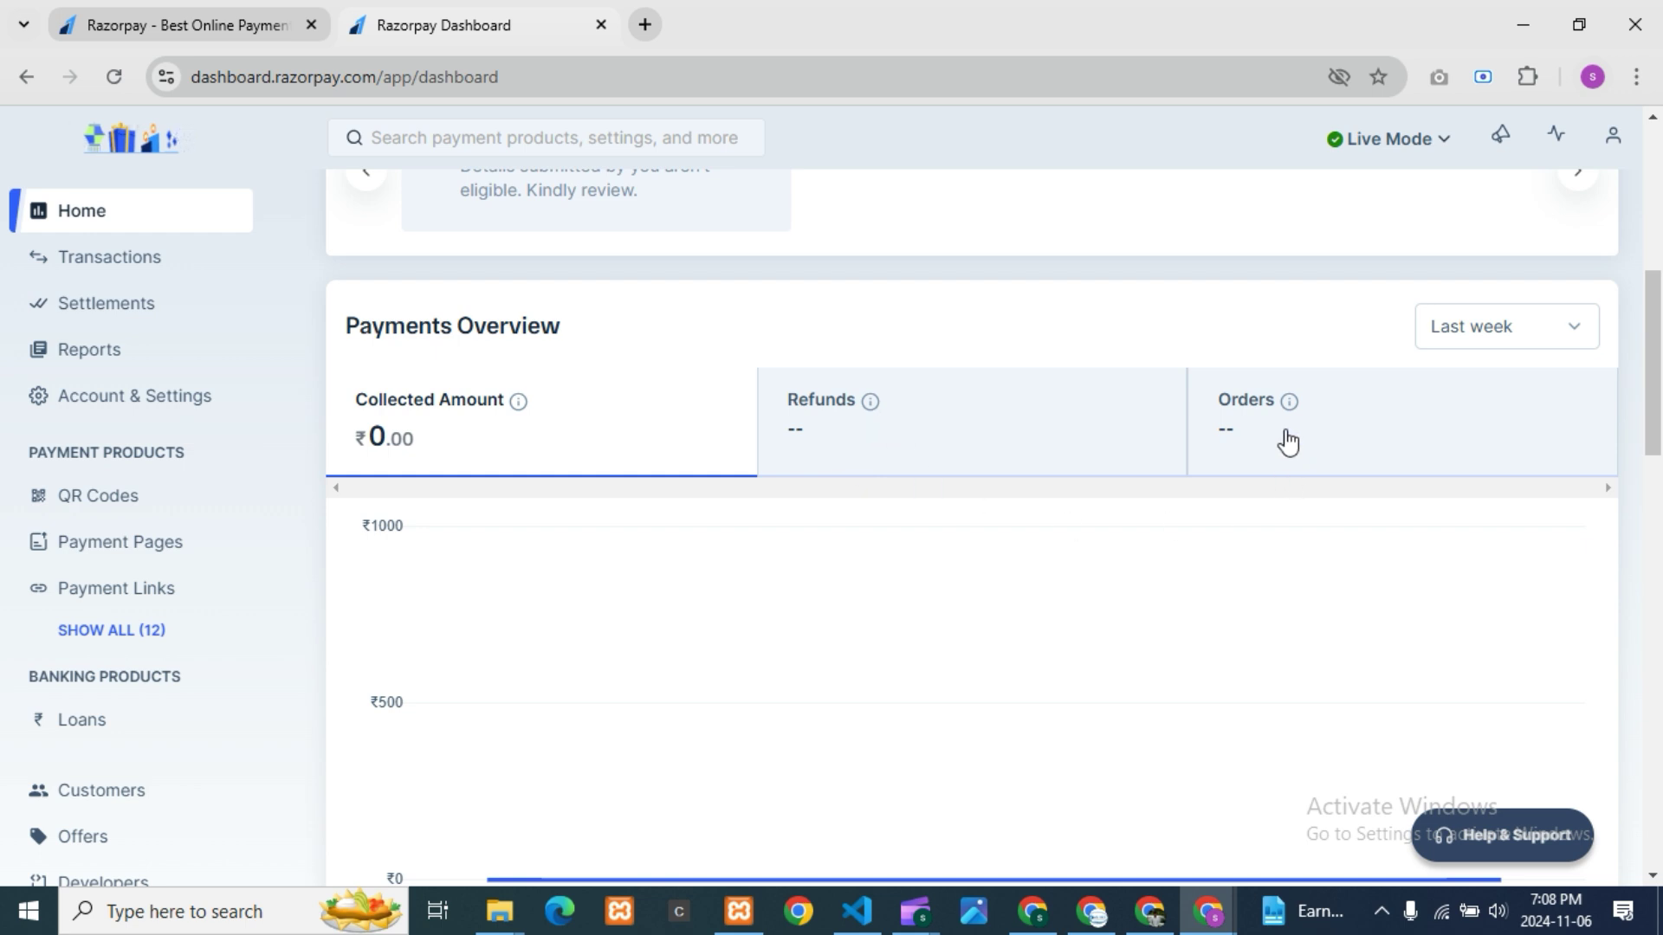
{"action": "scroll", "coordinate": [953, 563], "scroll_direction": "down", "scroll_amount": 3}
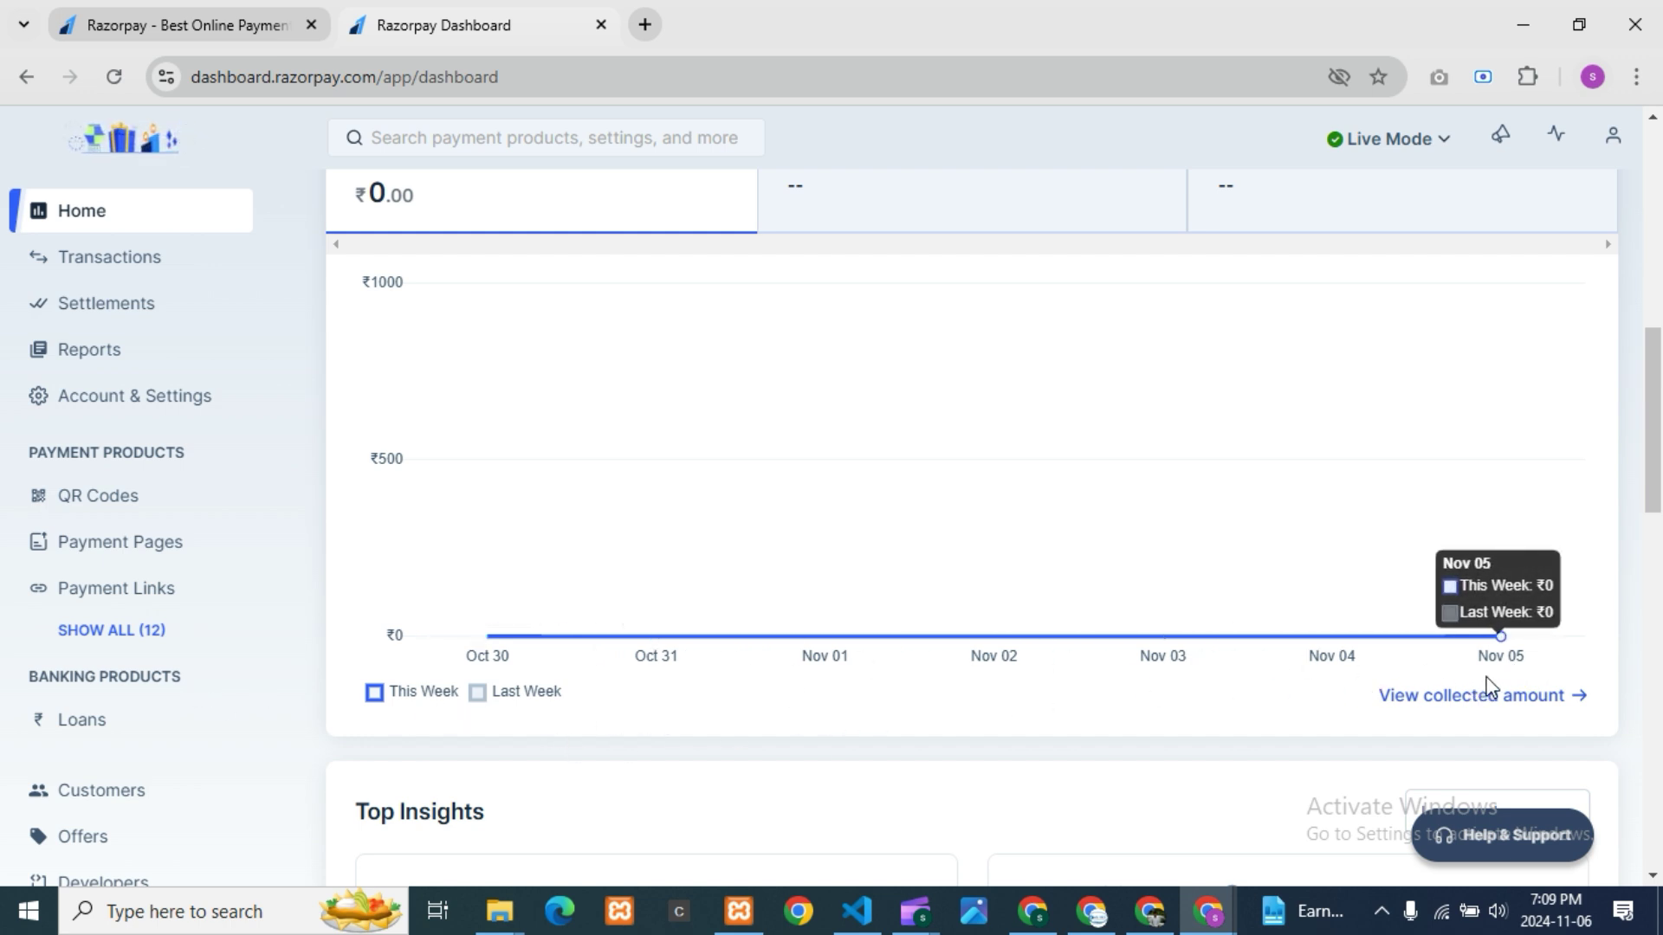
{"action": "scroll", "coordinate": [1403, 644], "scroll_direction": "down", "scroll_amount": 4}
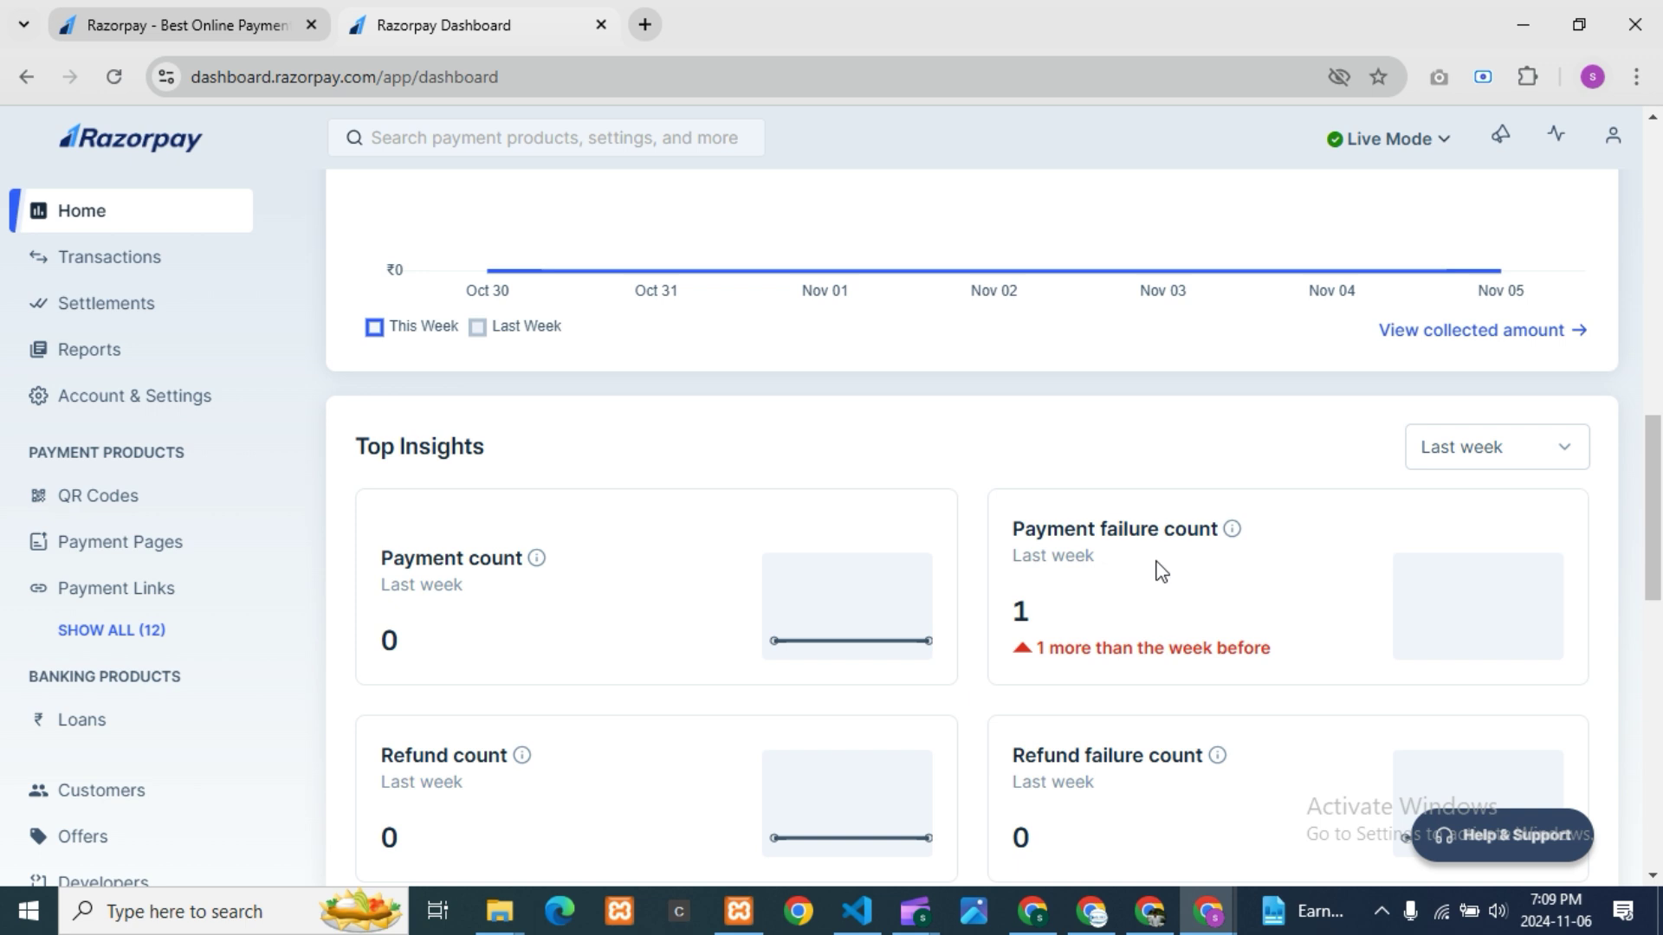
{"action": "scroll", "coordinate": [1186, 732], "scroll_direction": "down", "scroll_amount": 1}
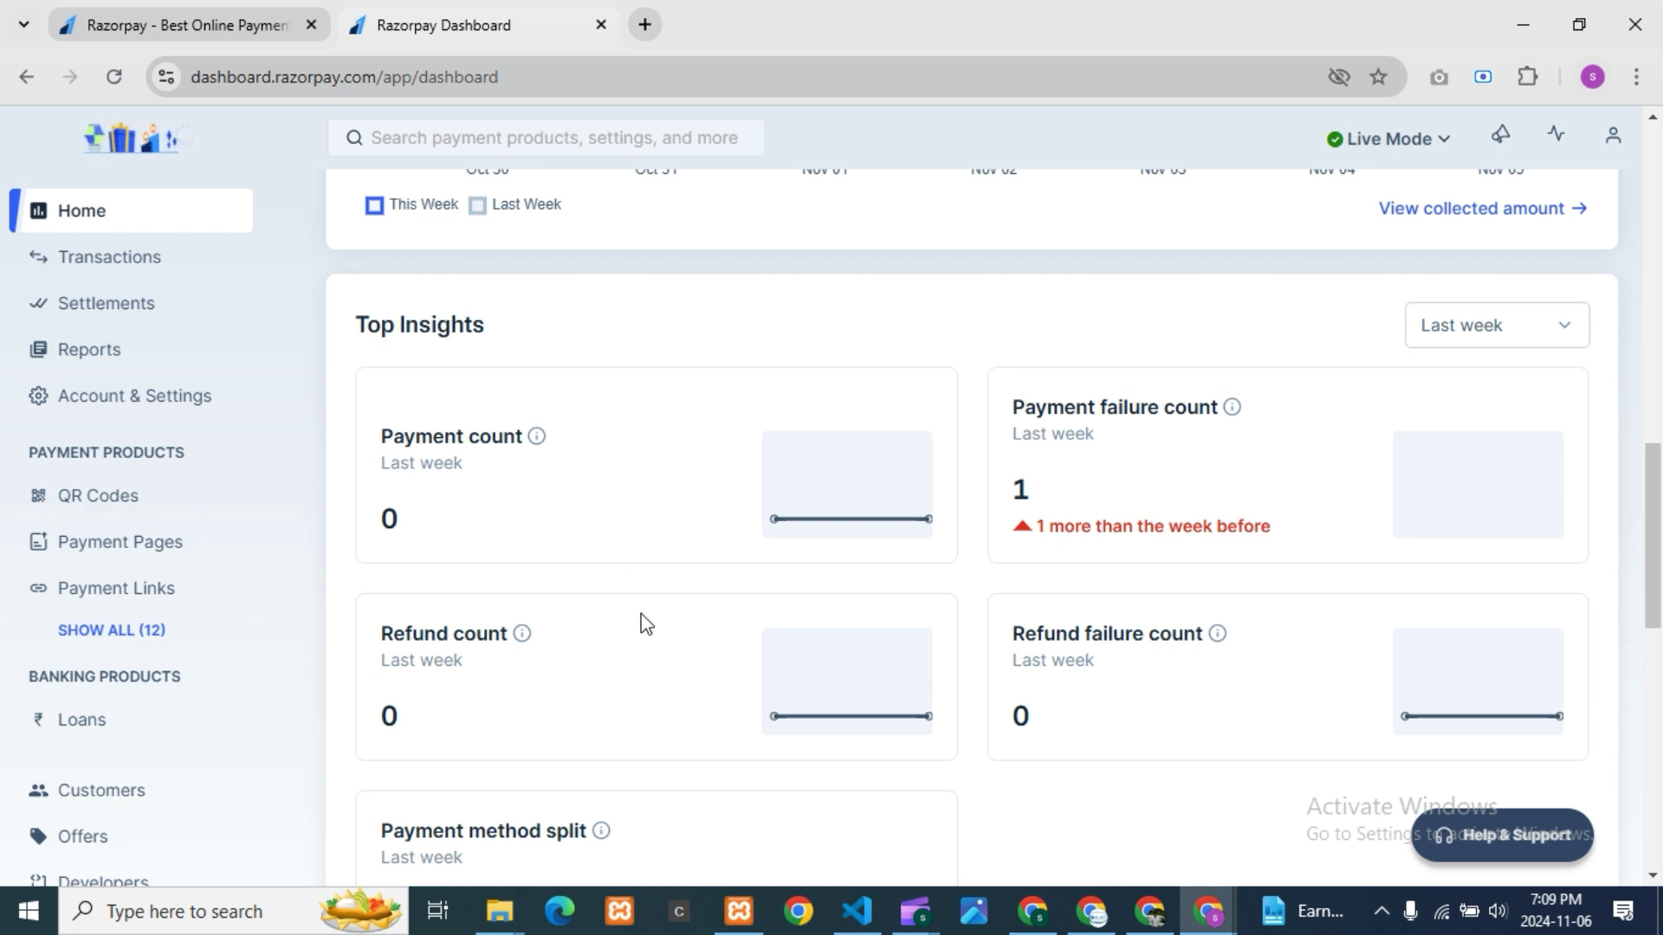
{"action": "scroll", "coordinate": [649, 628], "scroll_direction": "down", "scroll_amount": 6}
{"action": "scroll", "coordinate": [724, 508], "scroll_direction": "up", "scroll_amount": 4}
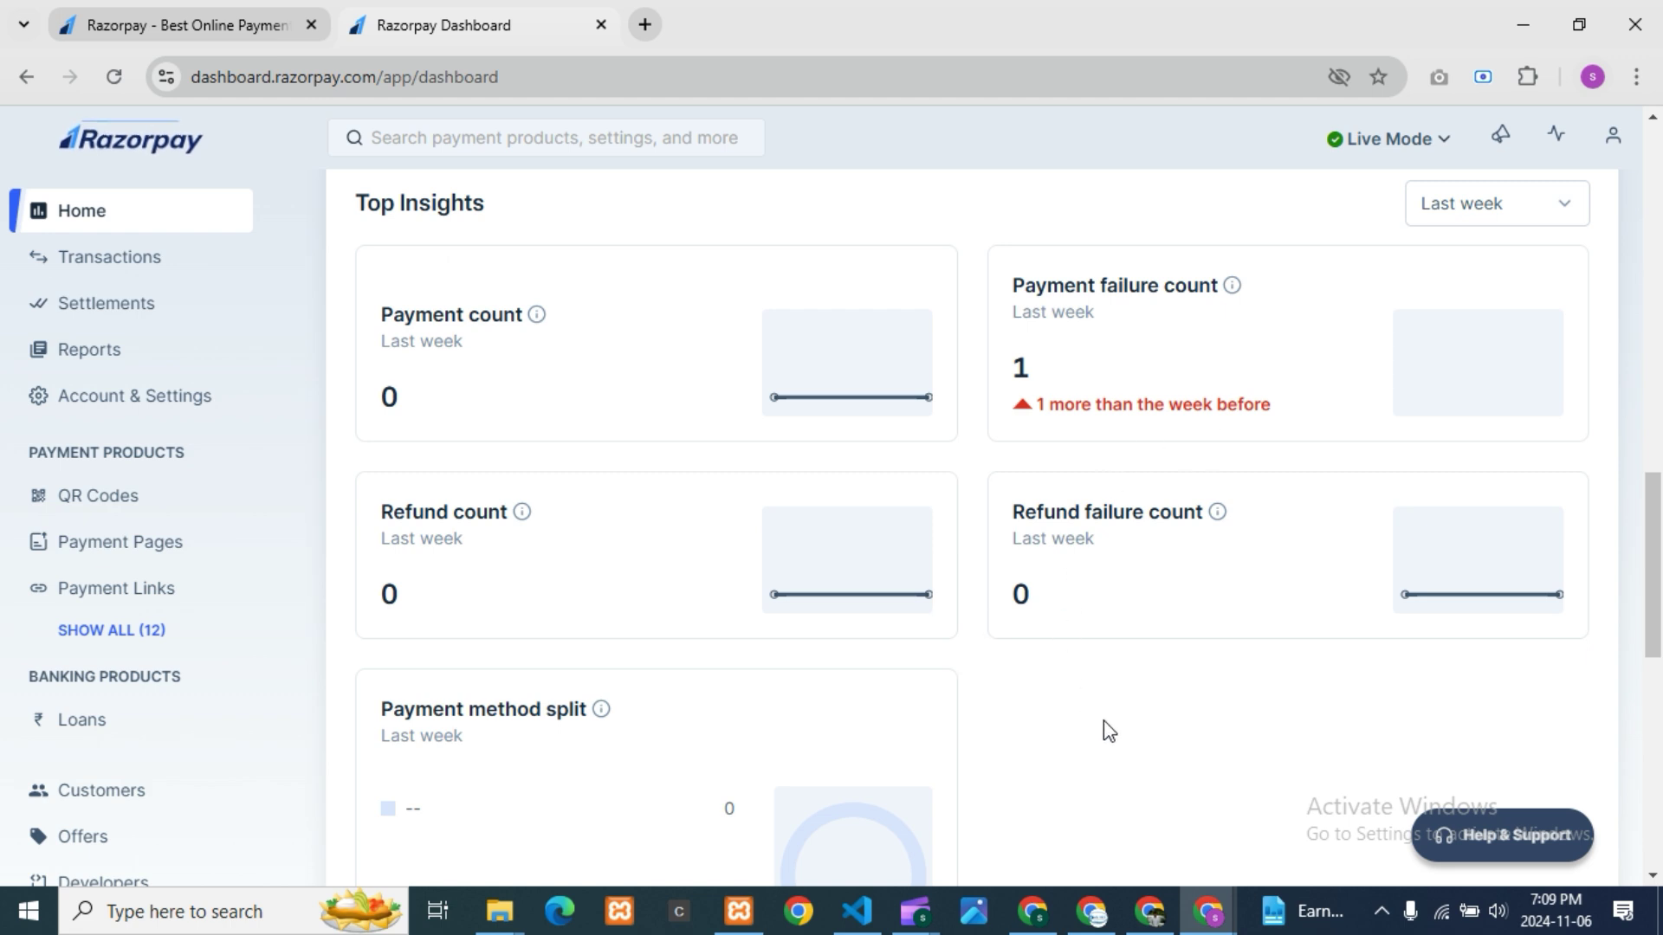
{"action": "scroll", "coordinate": [762, 579], "scroll_direction": "up", "scroll_amount": 3}
{"action": "scroll", "coordinate": [916, 570], "scroll_direction": "up", "scroll_amount": 8}
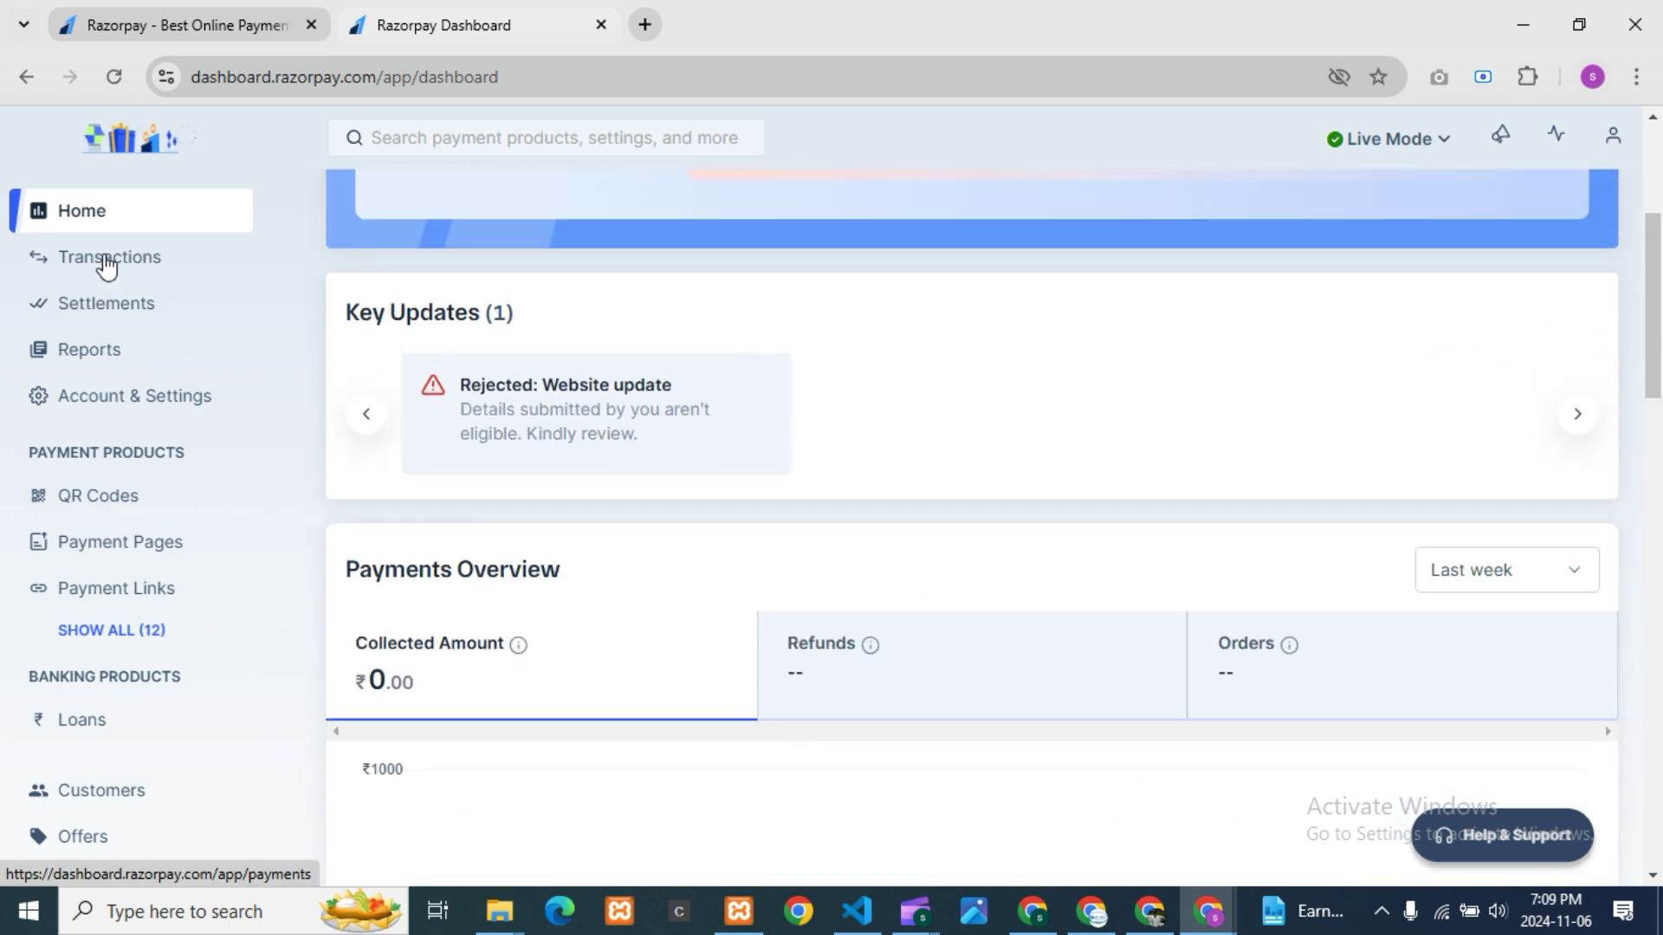
Open Transactions with the overview kept at Today and scroll to the Payments table.
{"action": "left_click", "coordinate": [105, 262]}
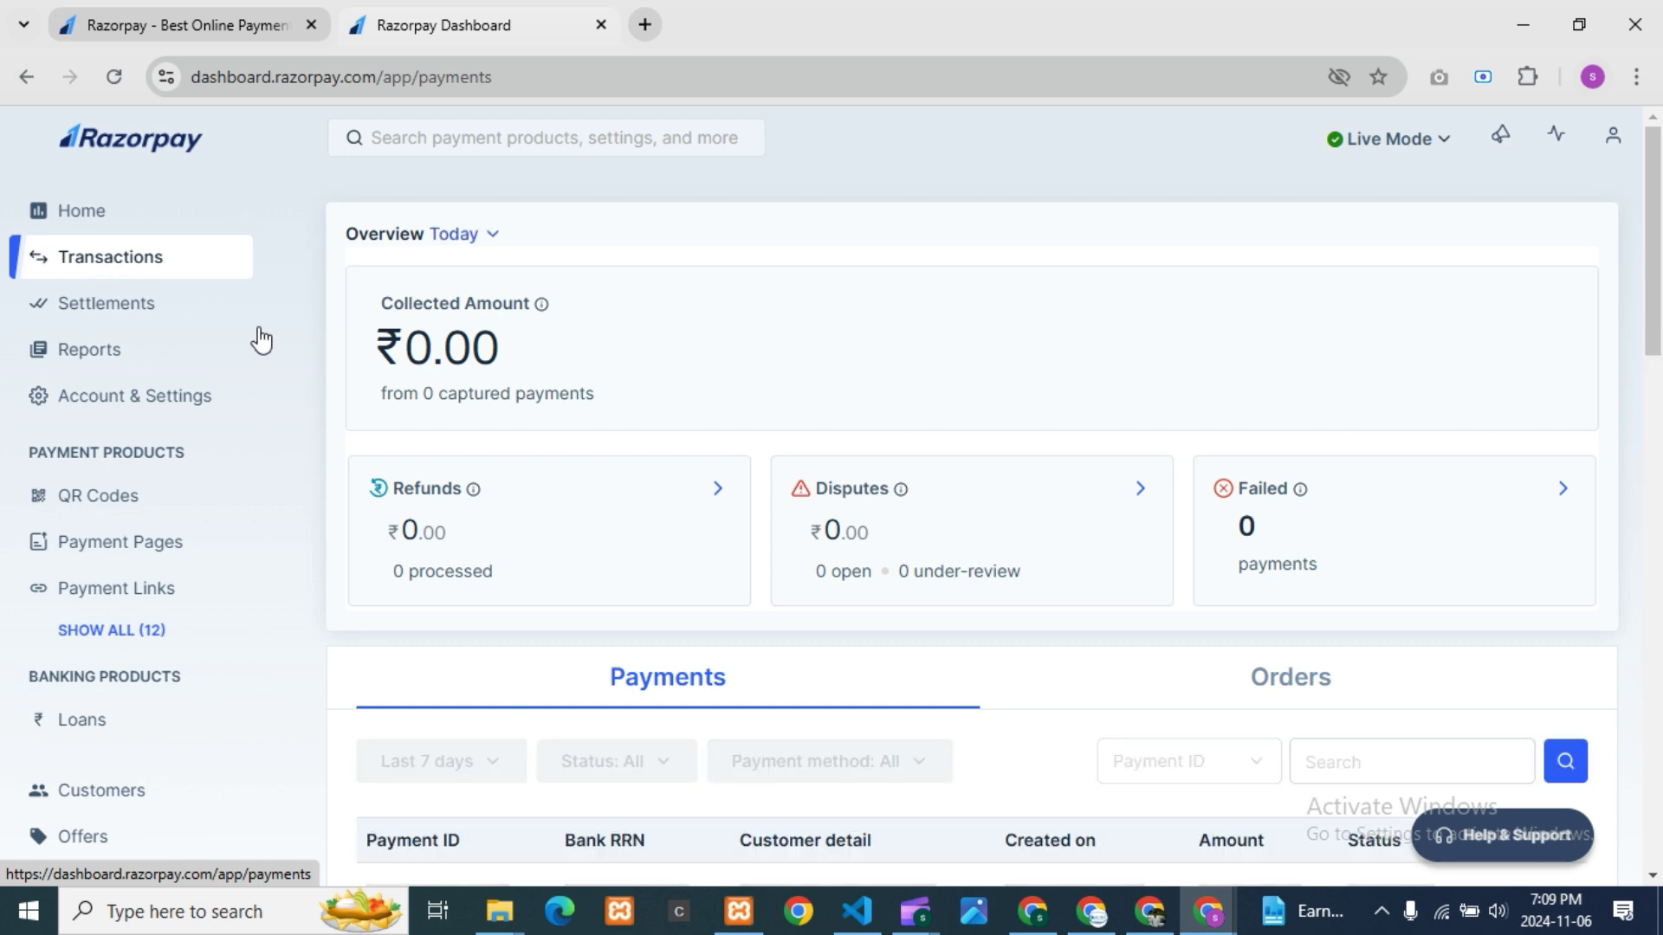
{"action": "left_click", "coordinate": [494, 236]}
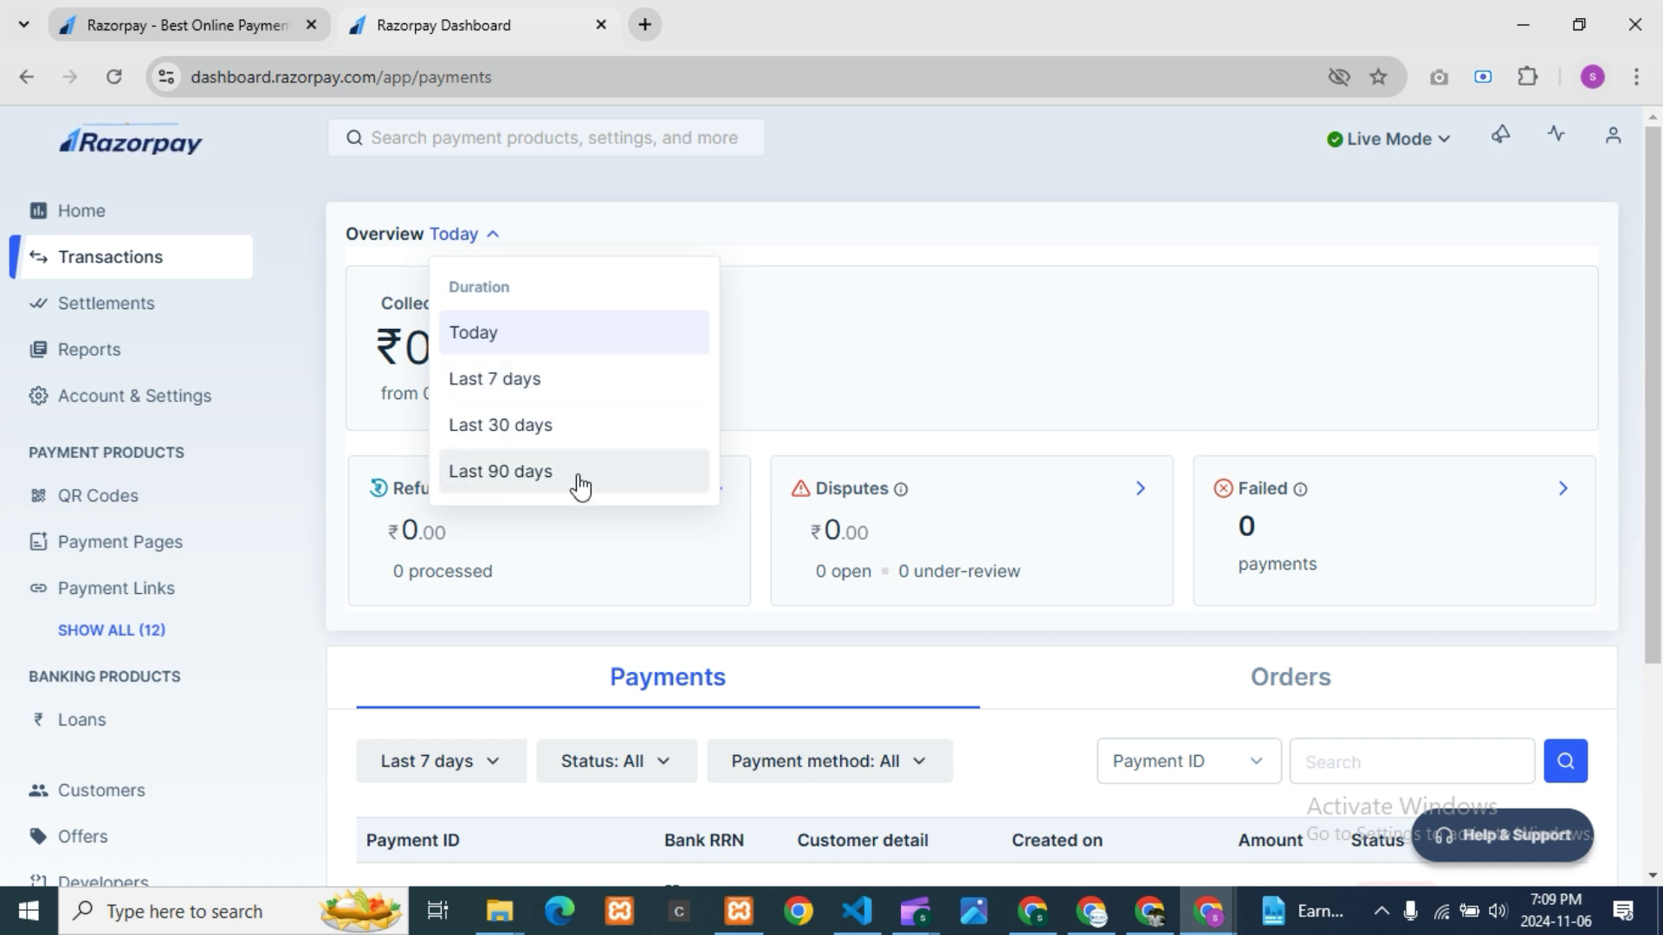
{"action": "left_click", "coordinate": [839, 340]}
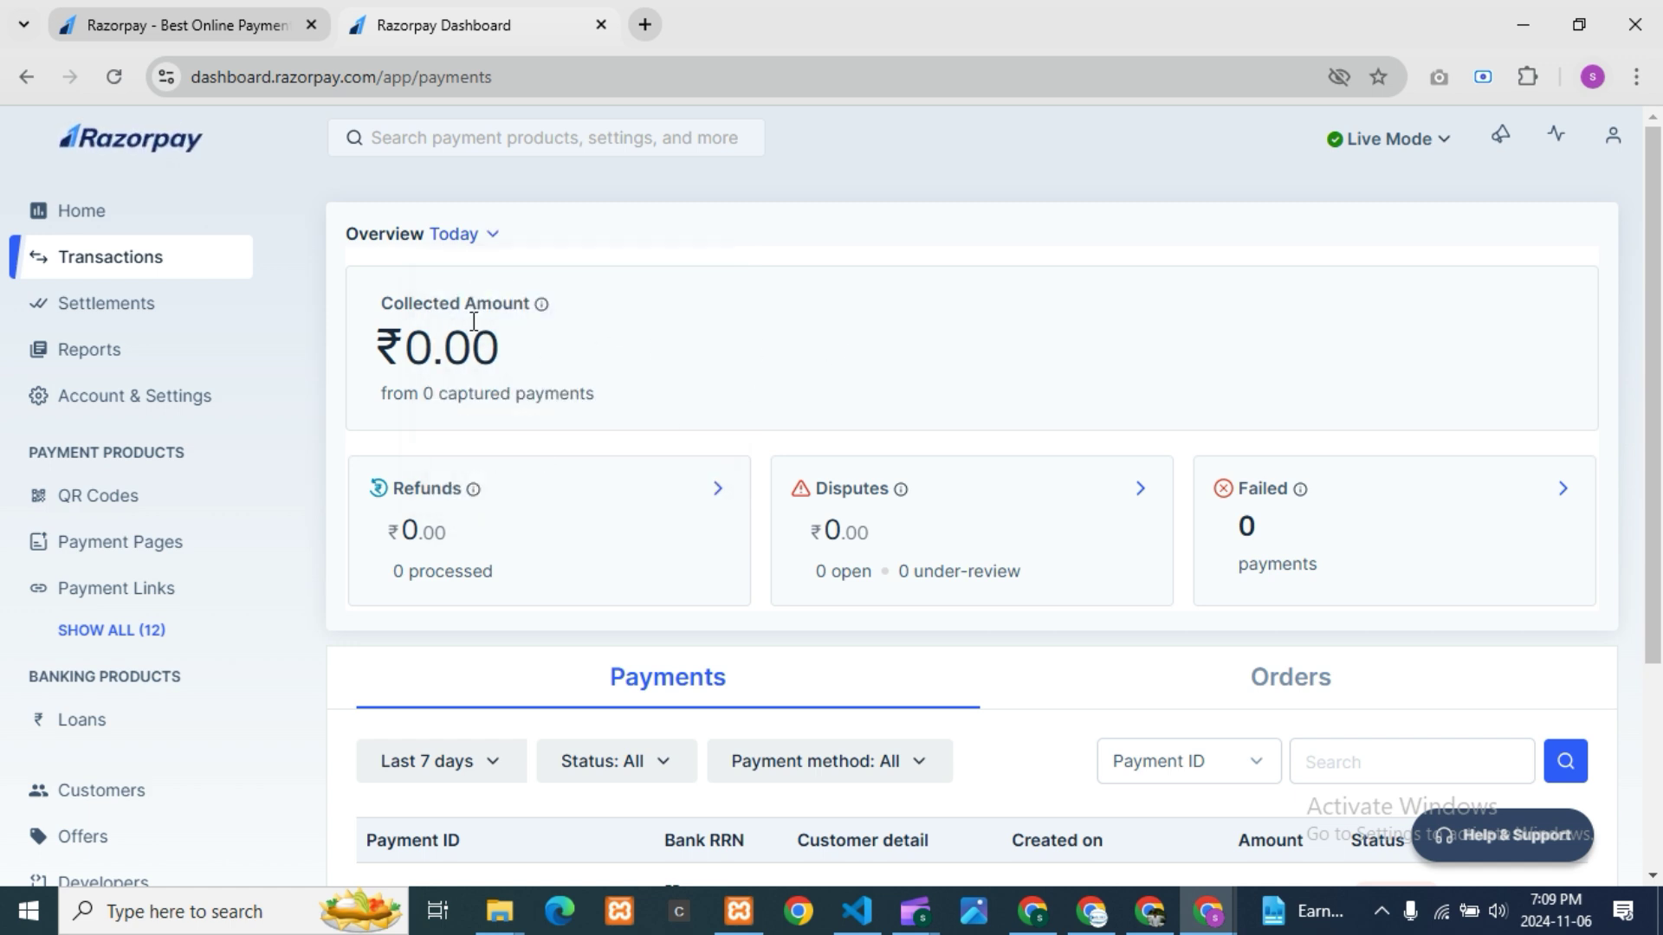
{"action": "scroll", "coordinate": [503, 407], "scroll_direction": "down", "scroll_amount": 1}
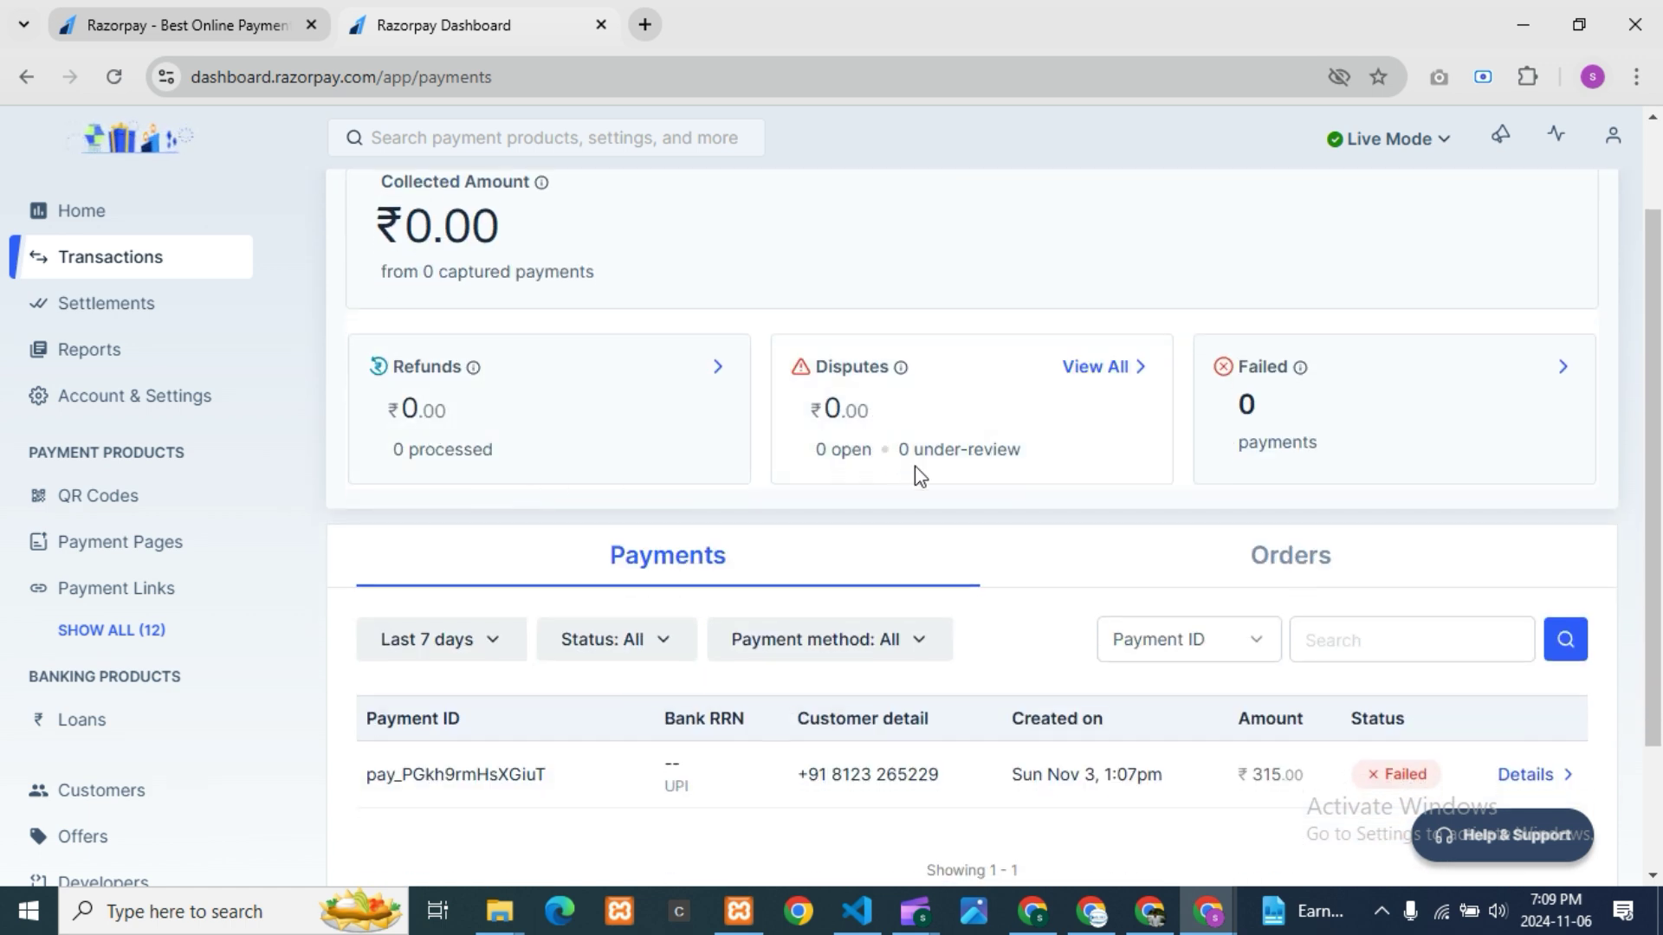
Open the full Refunds list and review its ₹0.00 refunded, processing and failed totals.
{"action": "left_click", "coordinate": [672, 367]}
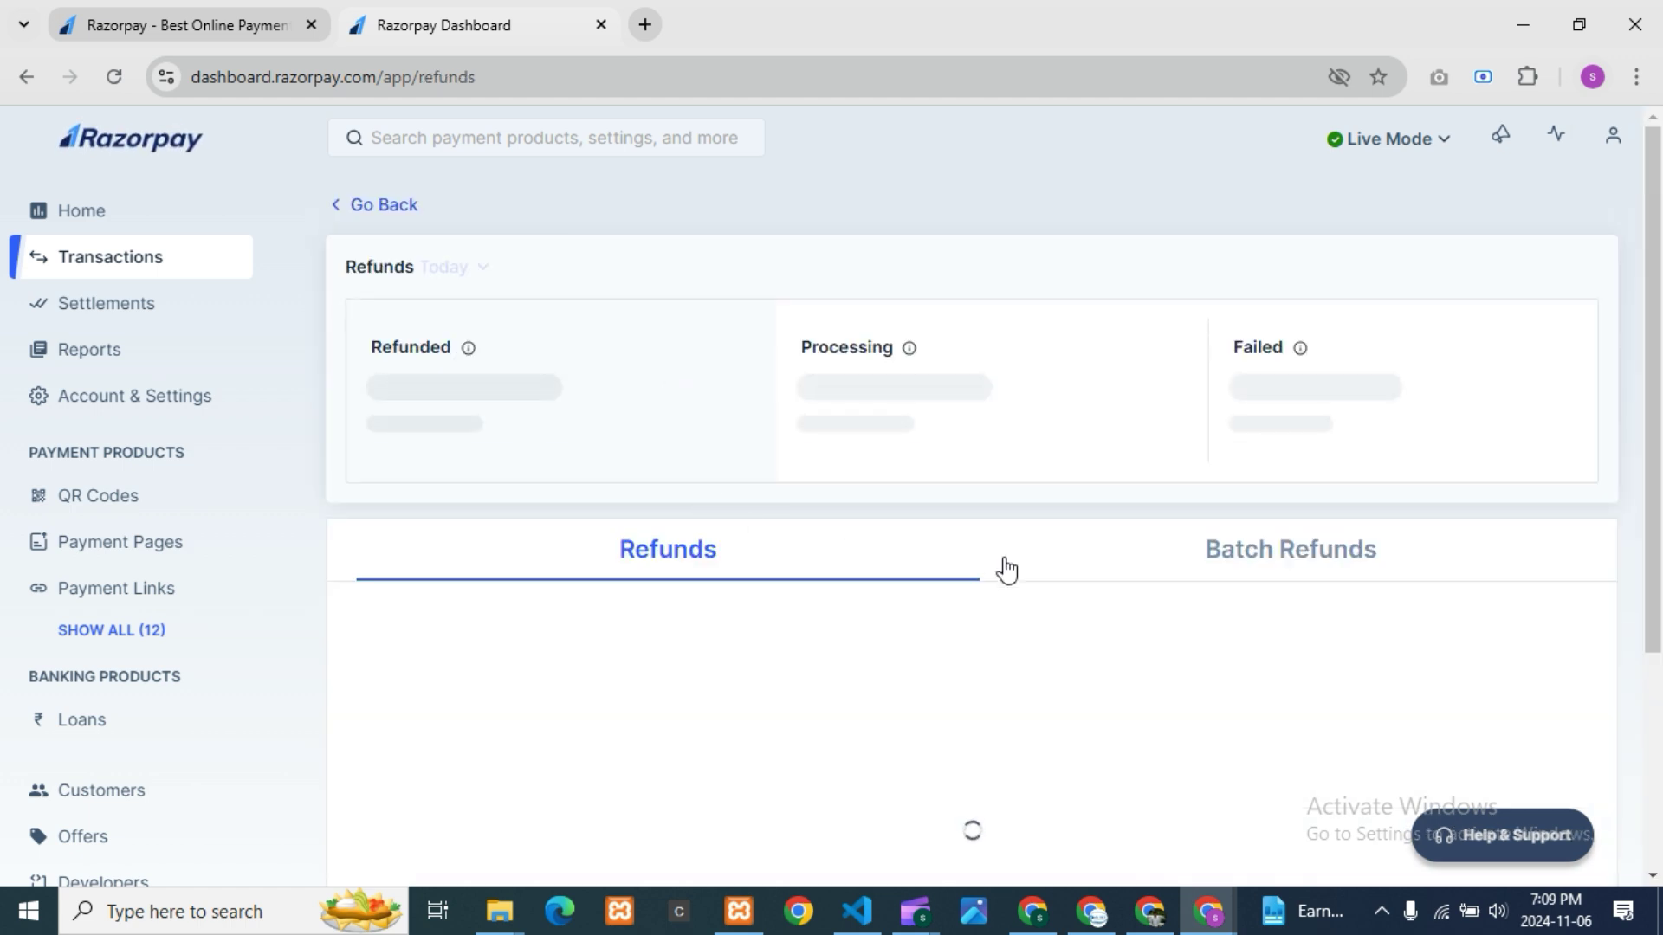
{"action": "scroll", "coordinate": [551, 576], "scroll_direction": "down", "scroll_amount": 3}
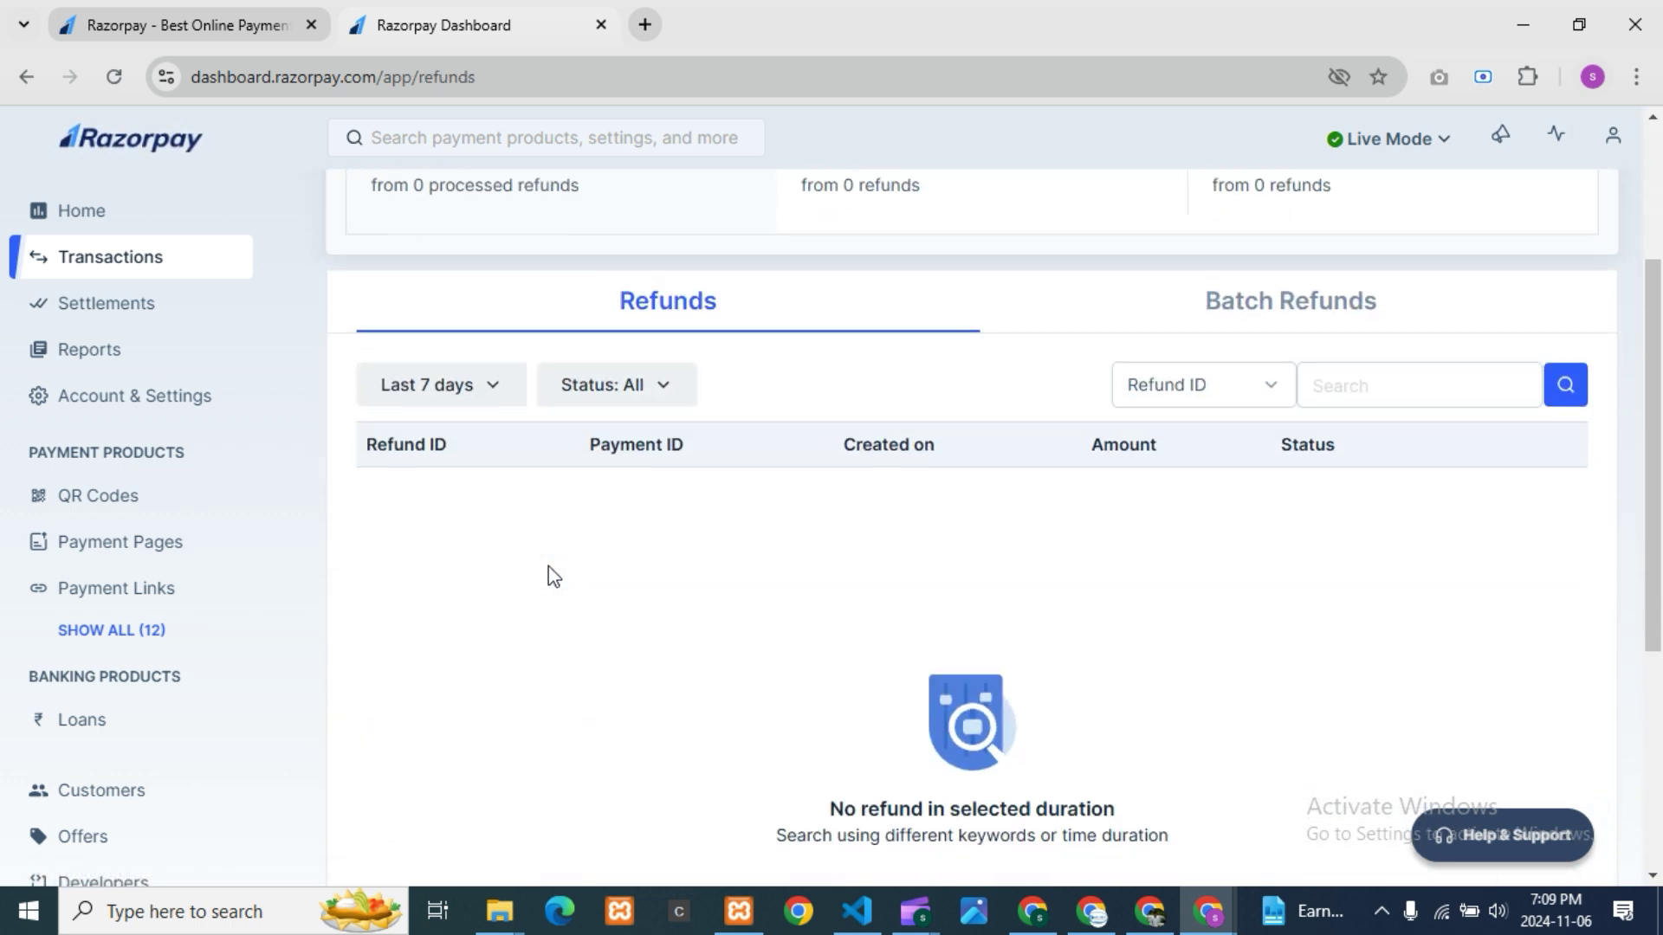
{"action": "scroll", "coordinate": [554, 576], "scroll_direction": "down", "scroll_amount": 1}
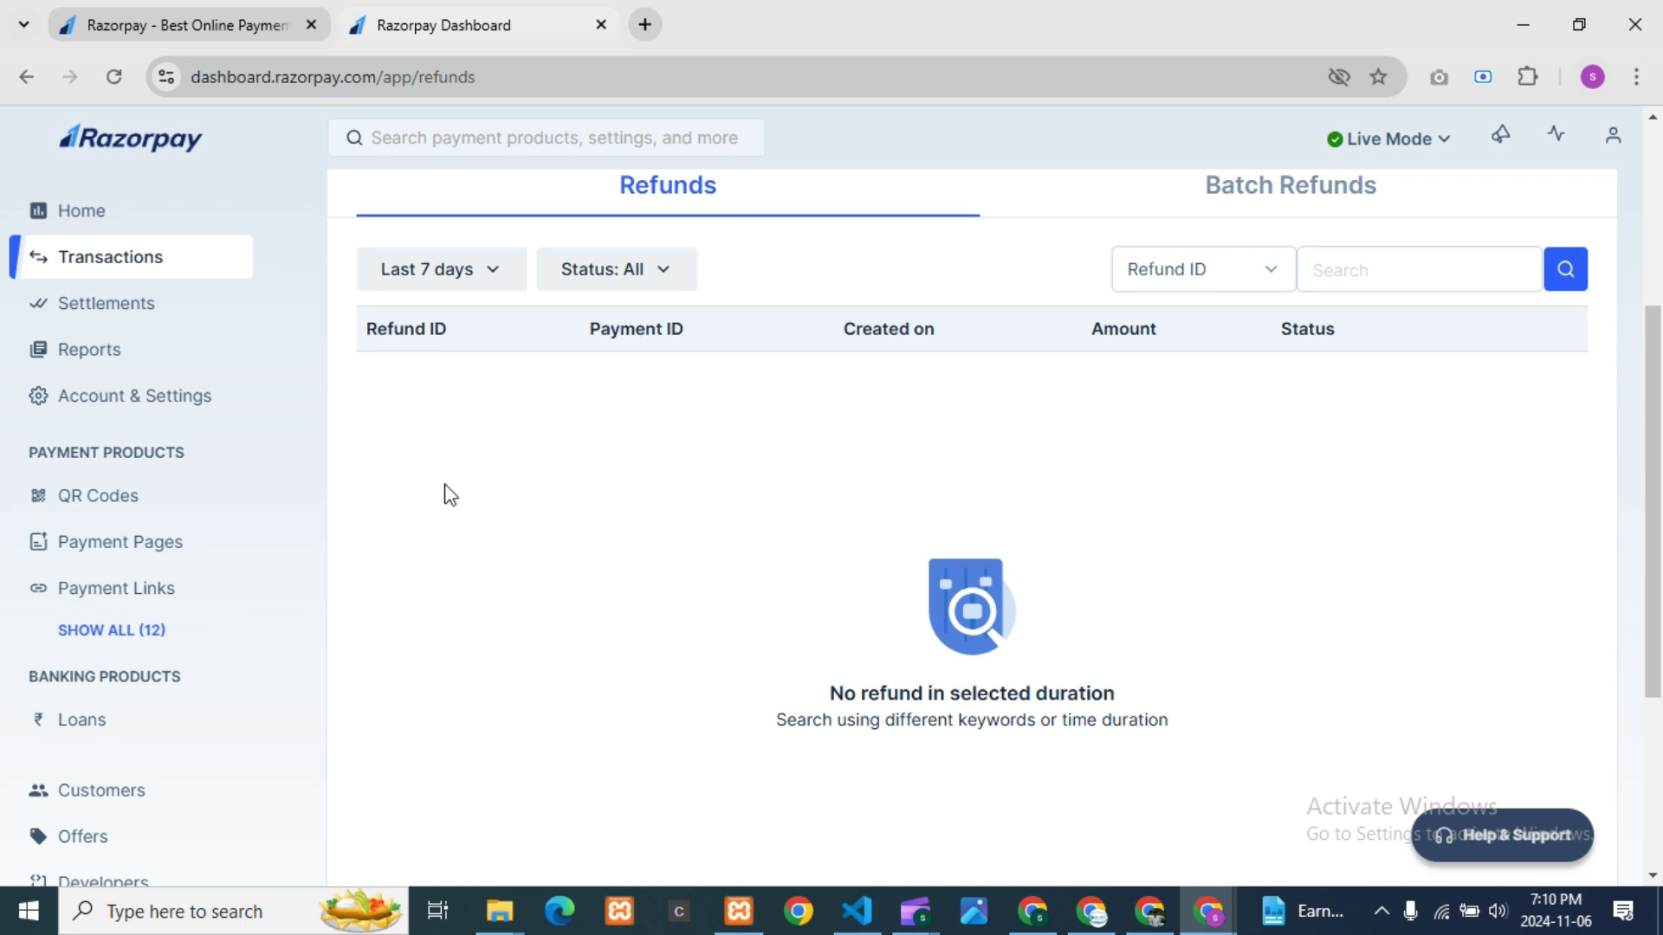
{"action": "scroll", "coordinate": [339, 424], "scroll_direction": "up", "scroll_amount": 2}
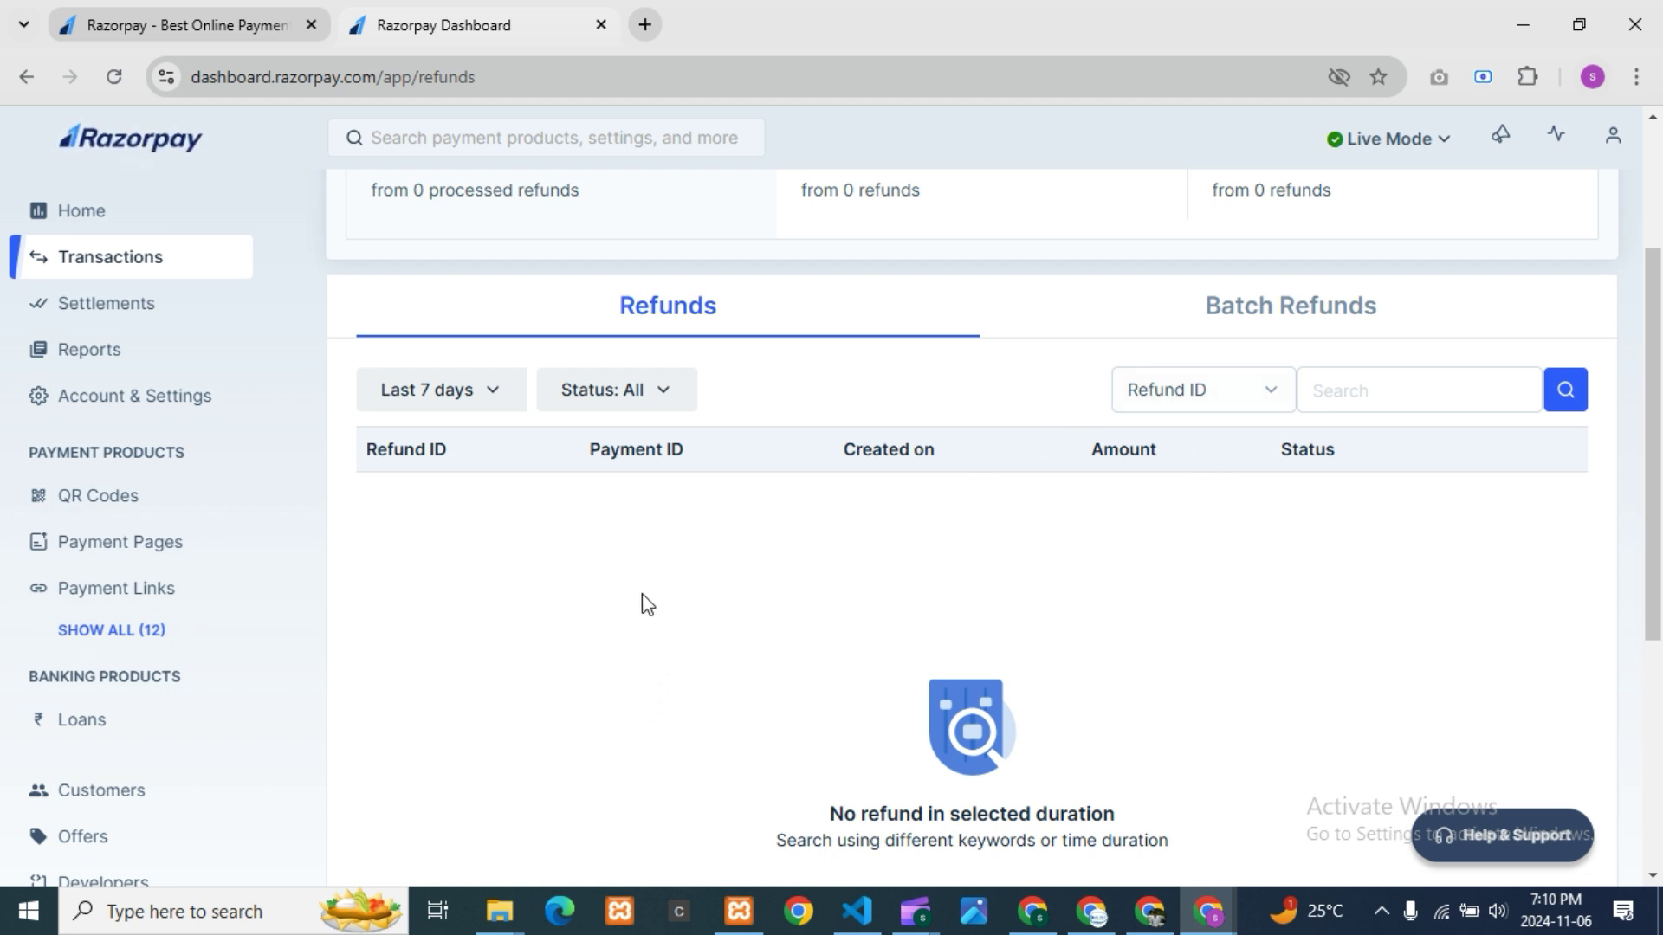
{"action": "scroll", "coordinate": [737, 693], "scroll_direction": "up", "scroll_amount": 3}
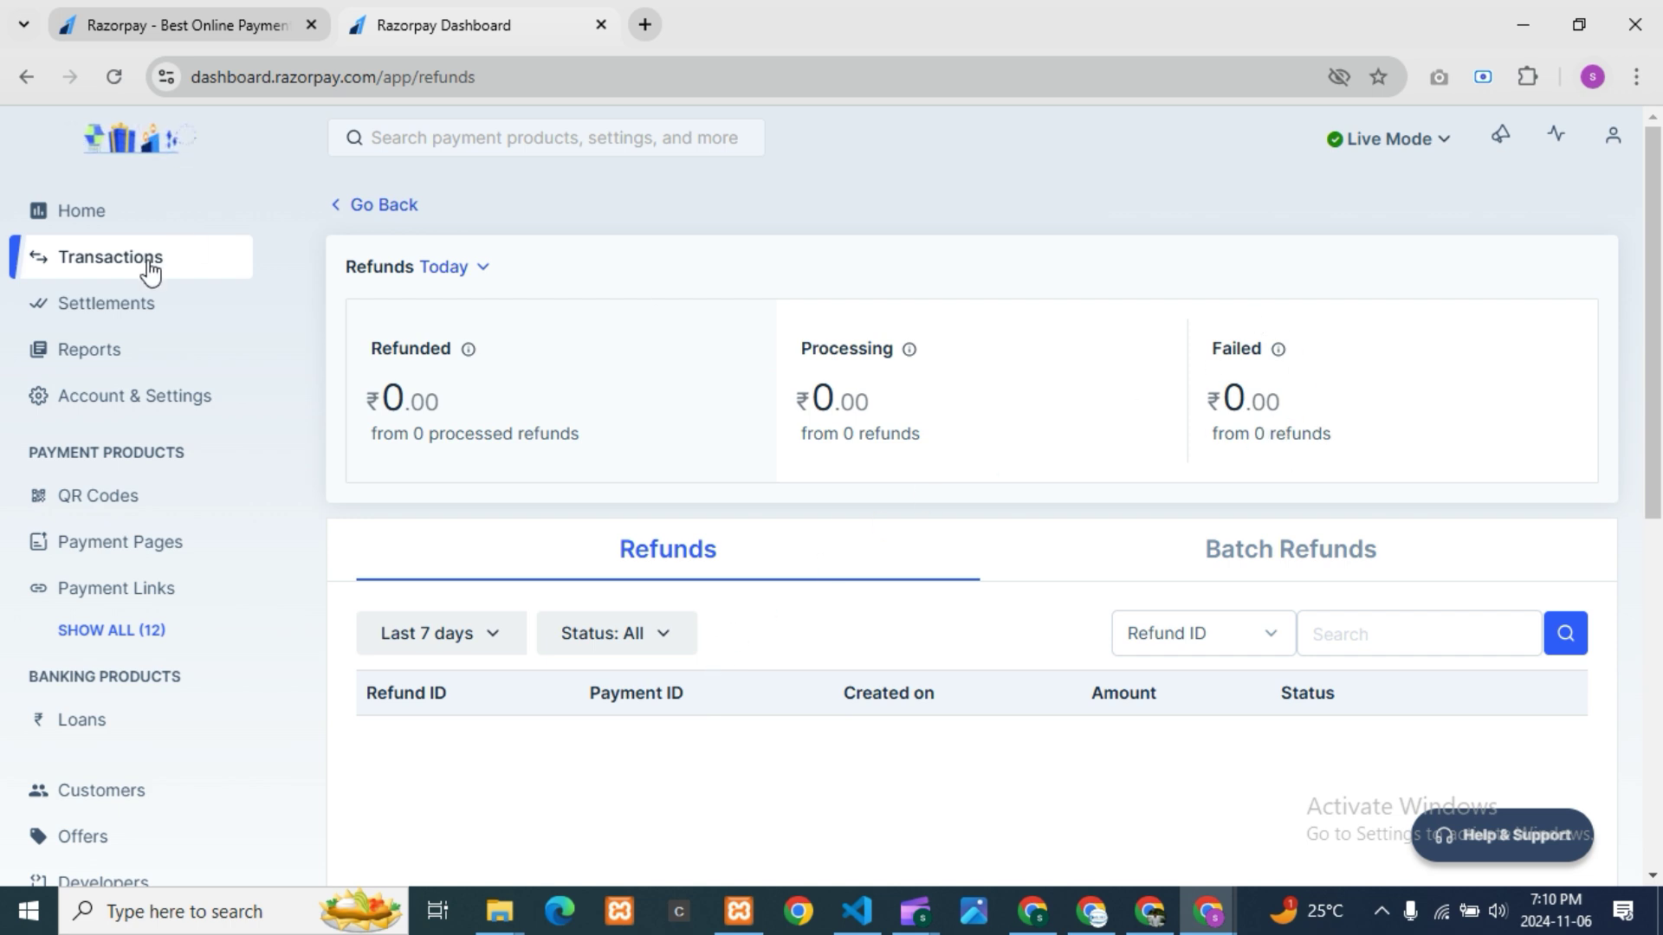
Open the Disputes list, confirm it is empty for 90 days, and return to Transactions.
{"action": "left_click", "coordinate": [354, 209]}
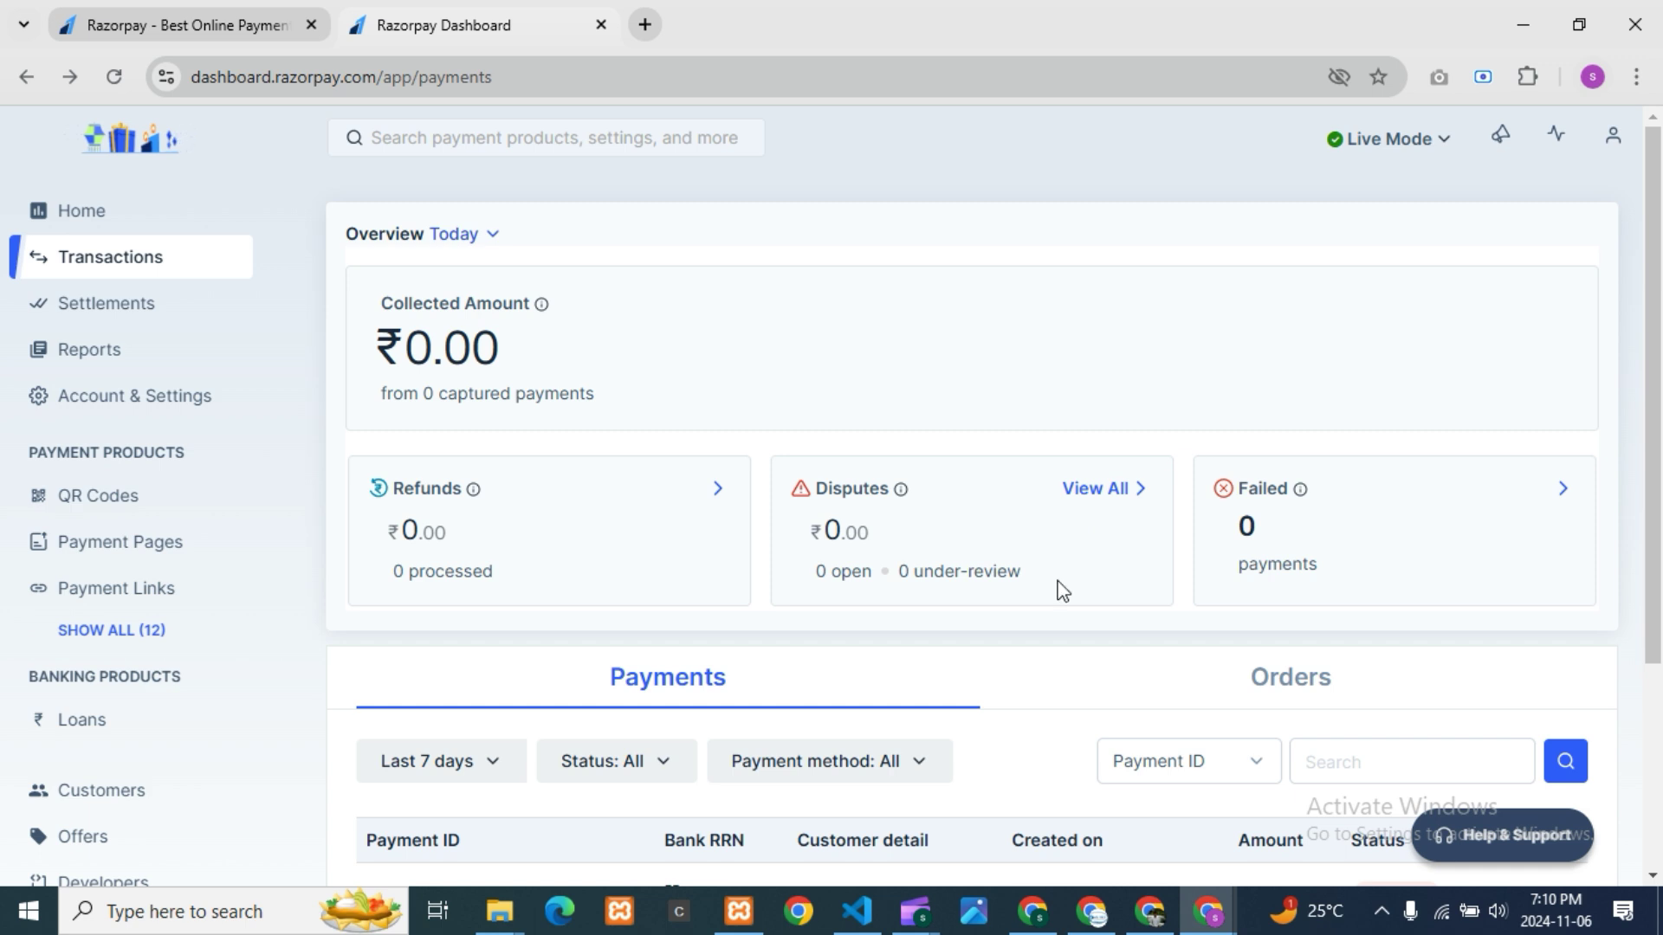
{"action": "left_click", "coordinate": [1094, 492]}
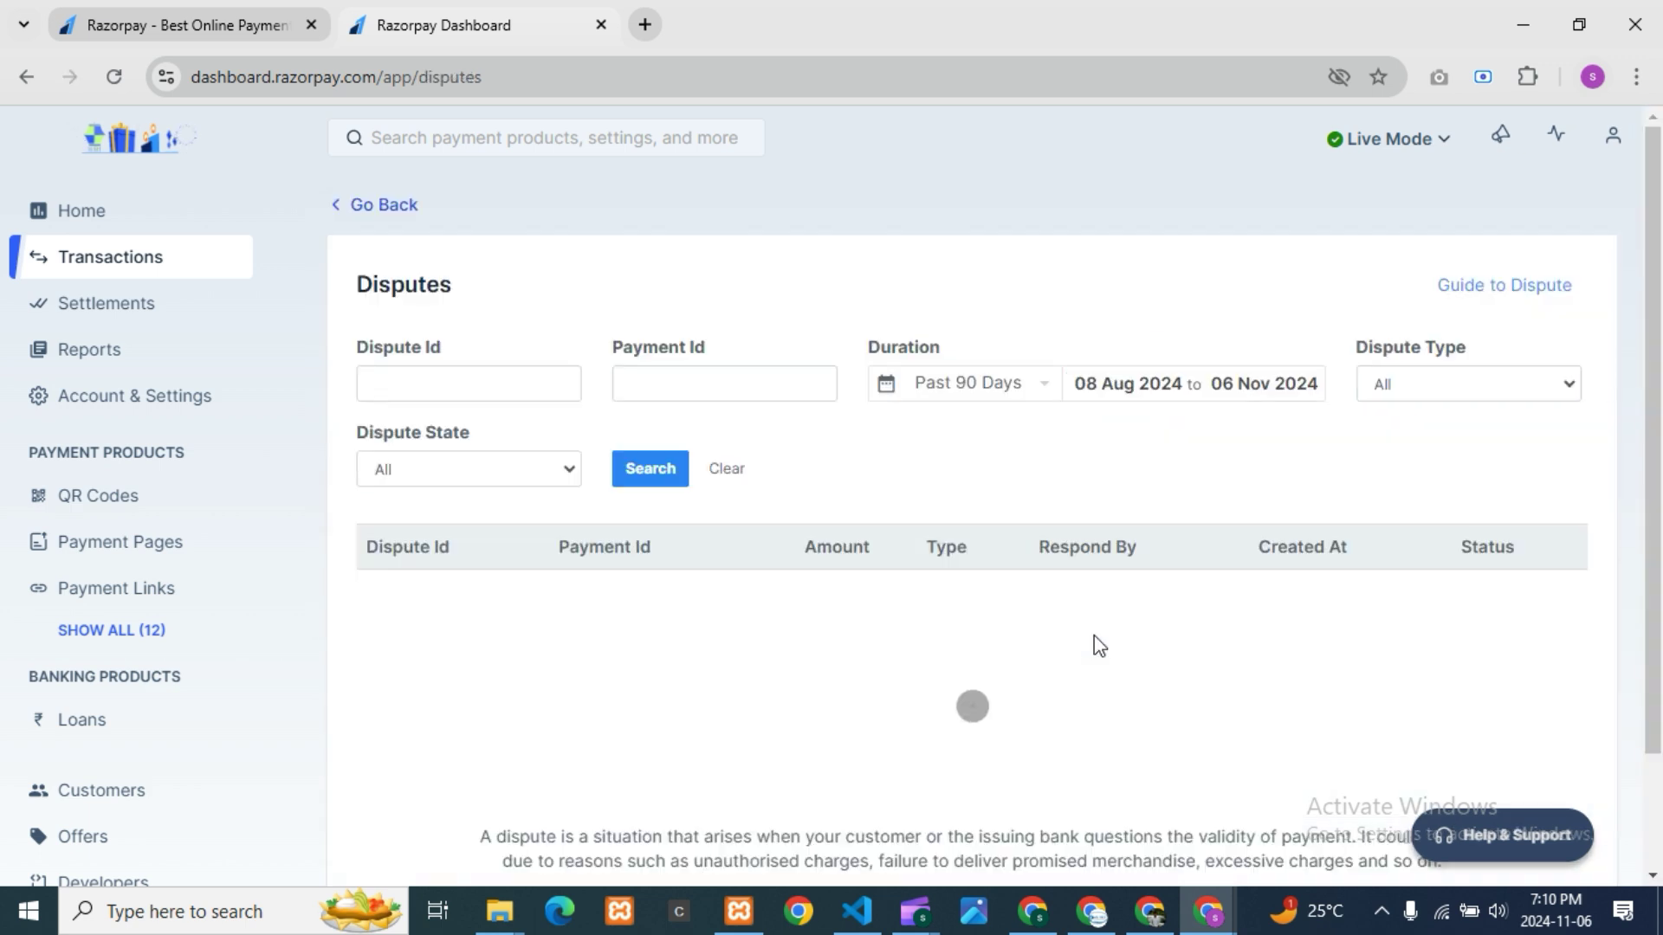
{"action": "scroll", "coordinate": [1033, 625], "scroll_direction": "down", "scroll_amount": 2}
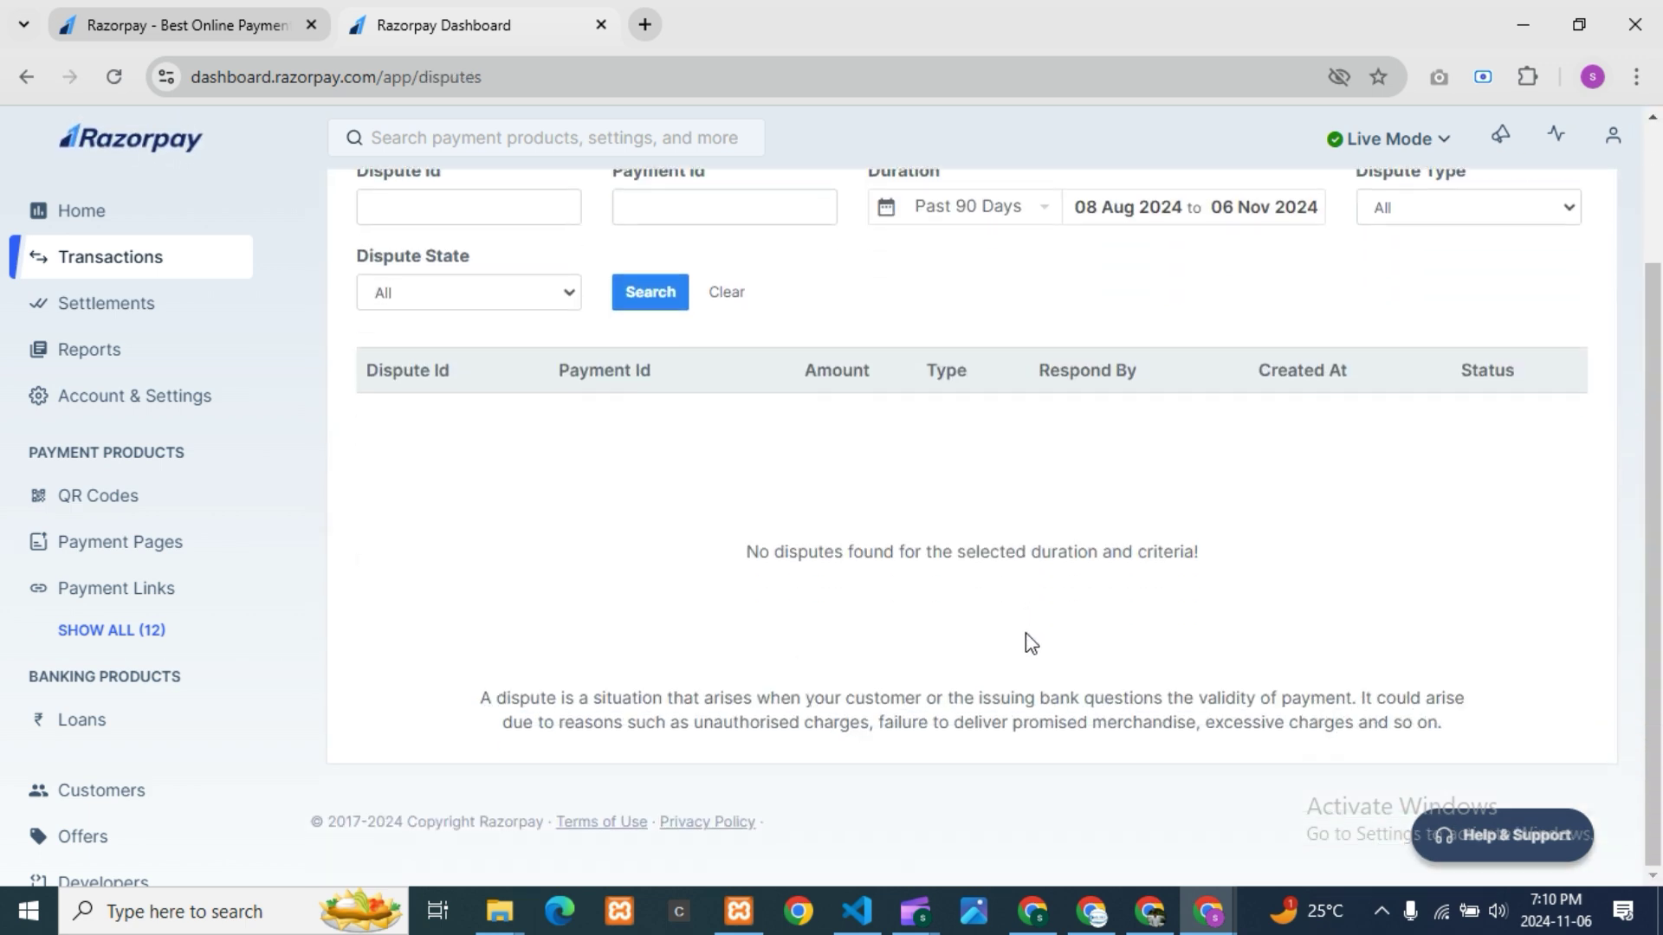
{"action": "scroll", "coordinate": [450, 527], "scroll_direction": "up", "scroll_amount": 2}
{"action": "left_click", "coordinate": [26, 76]}
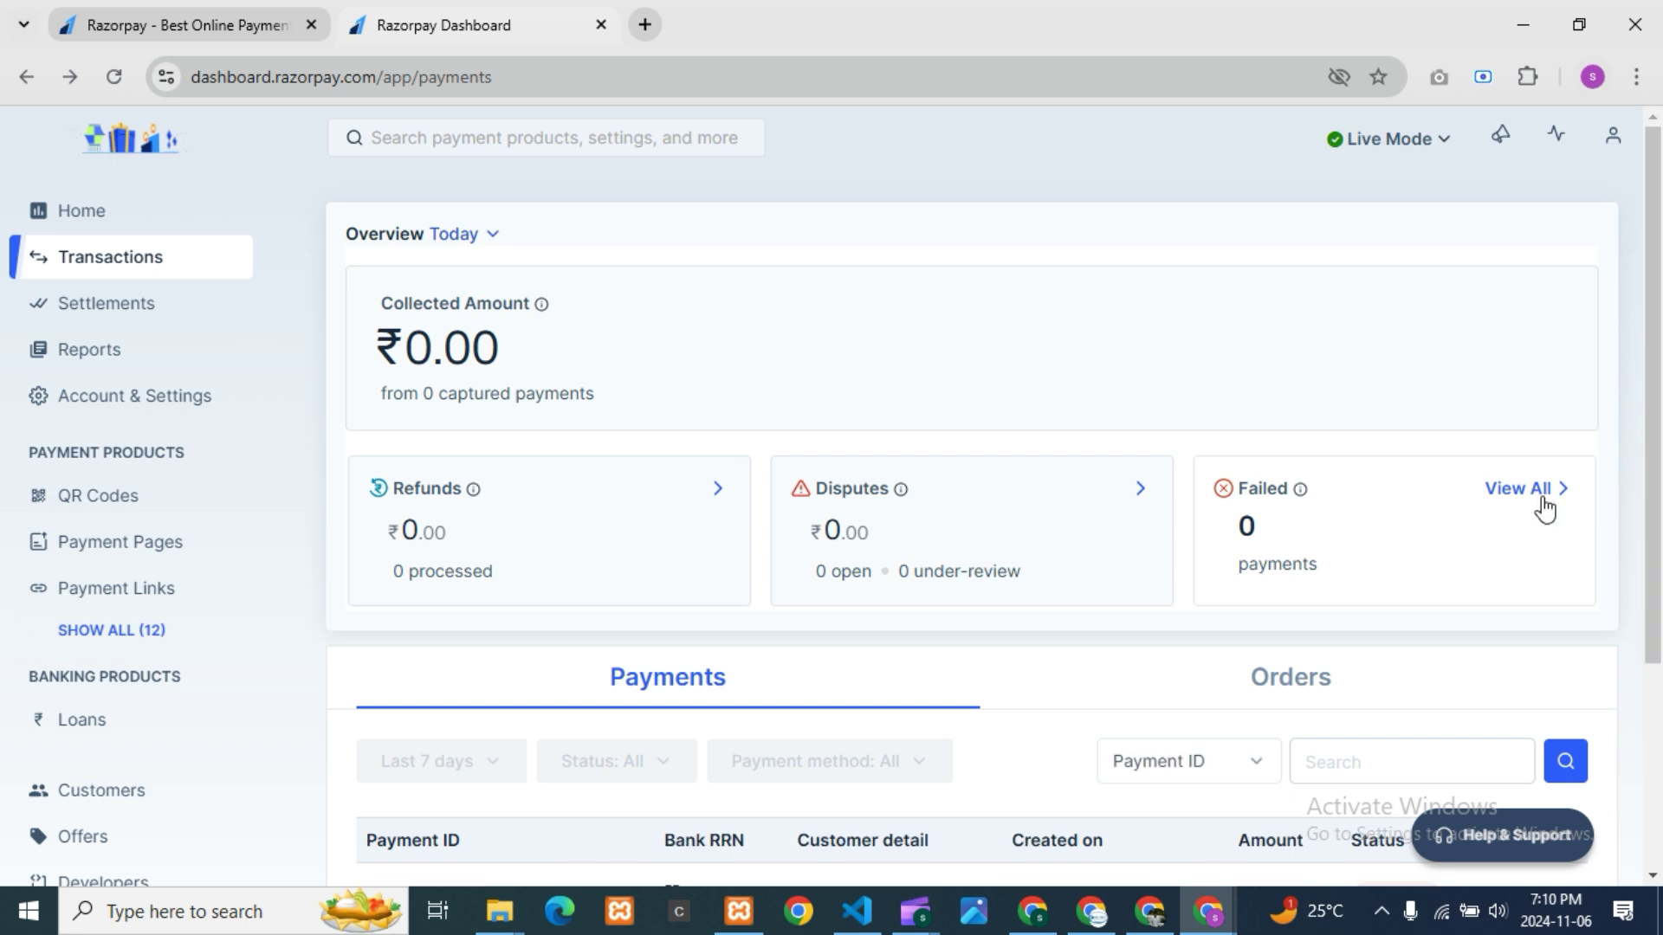
Open Failed payments and view the details of the ₹315.00 payment.
{"action": "left_click", "coordinate": [1543, 508]}
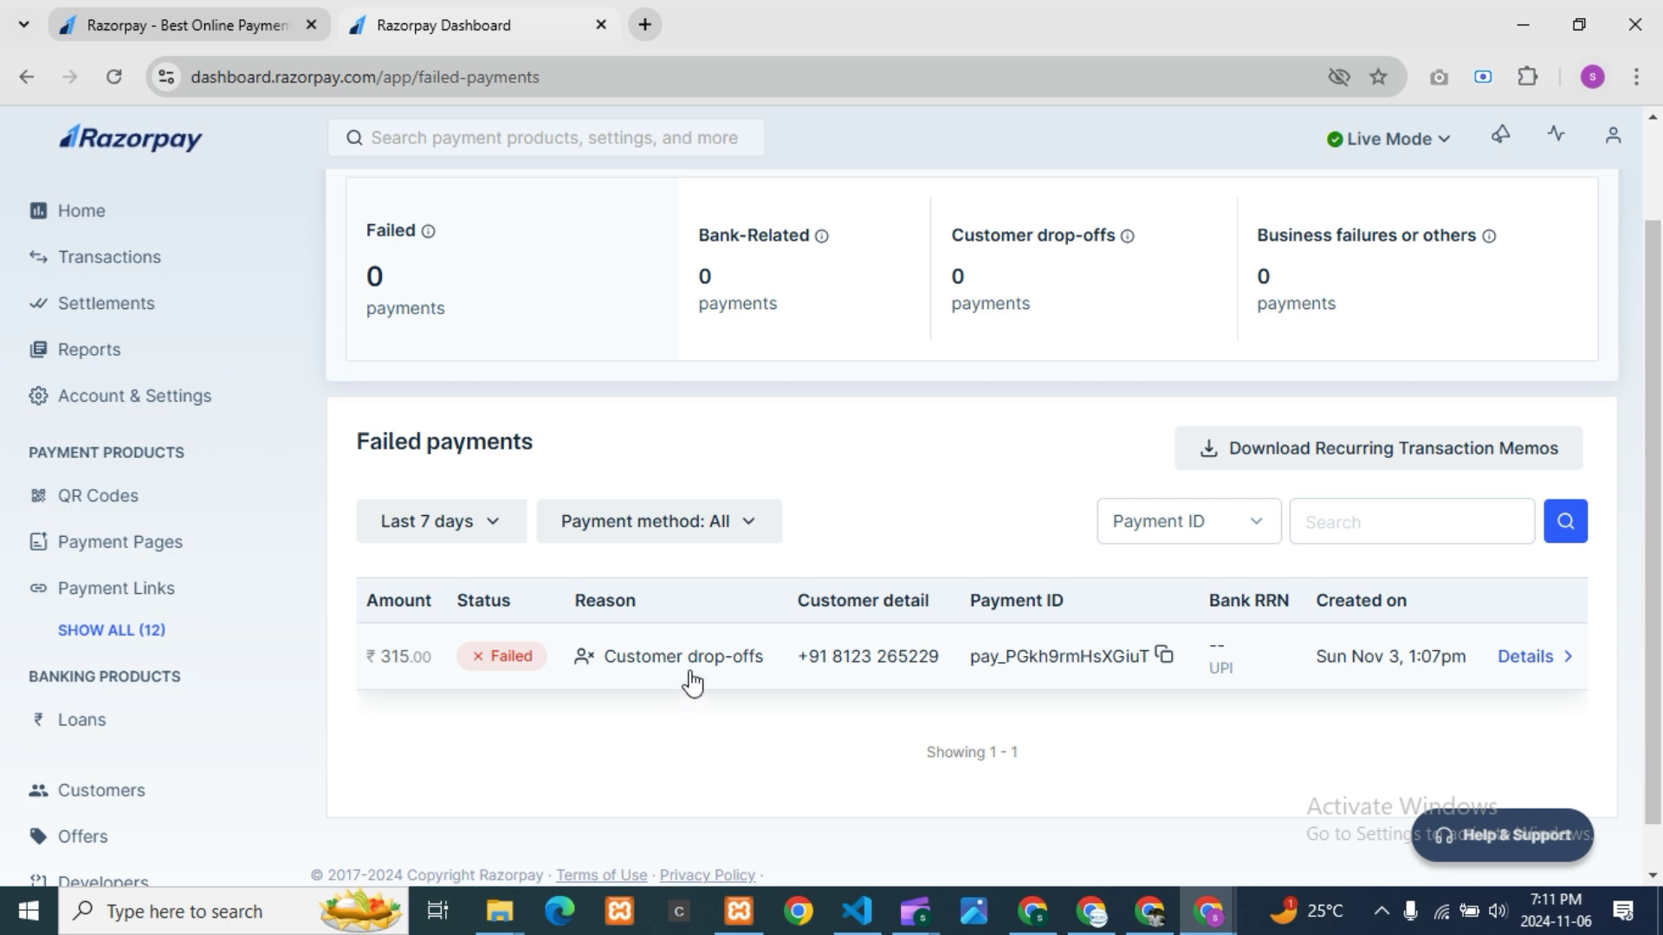
{"action": "left_click", "coordinate": [648, 664]}
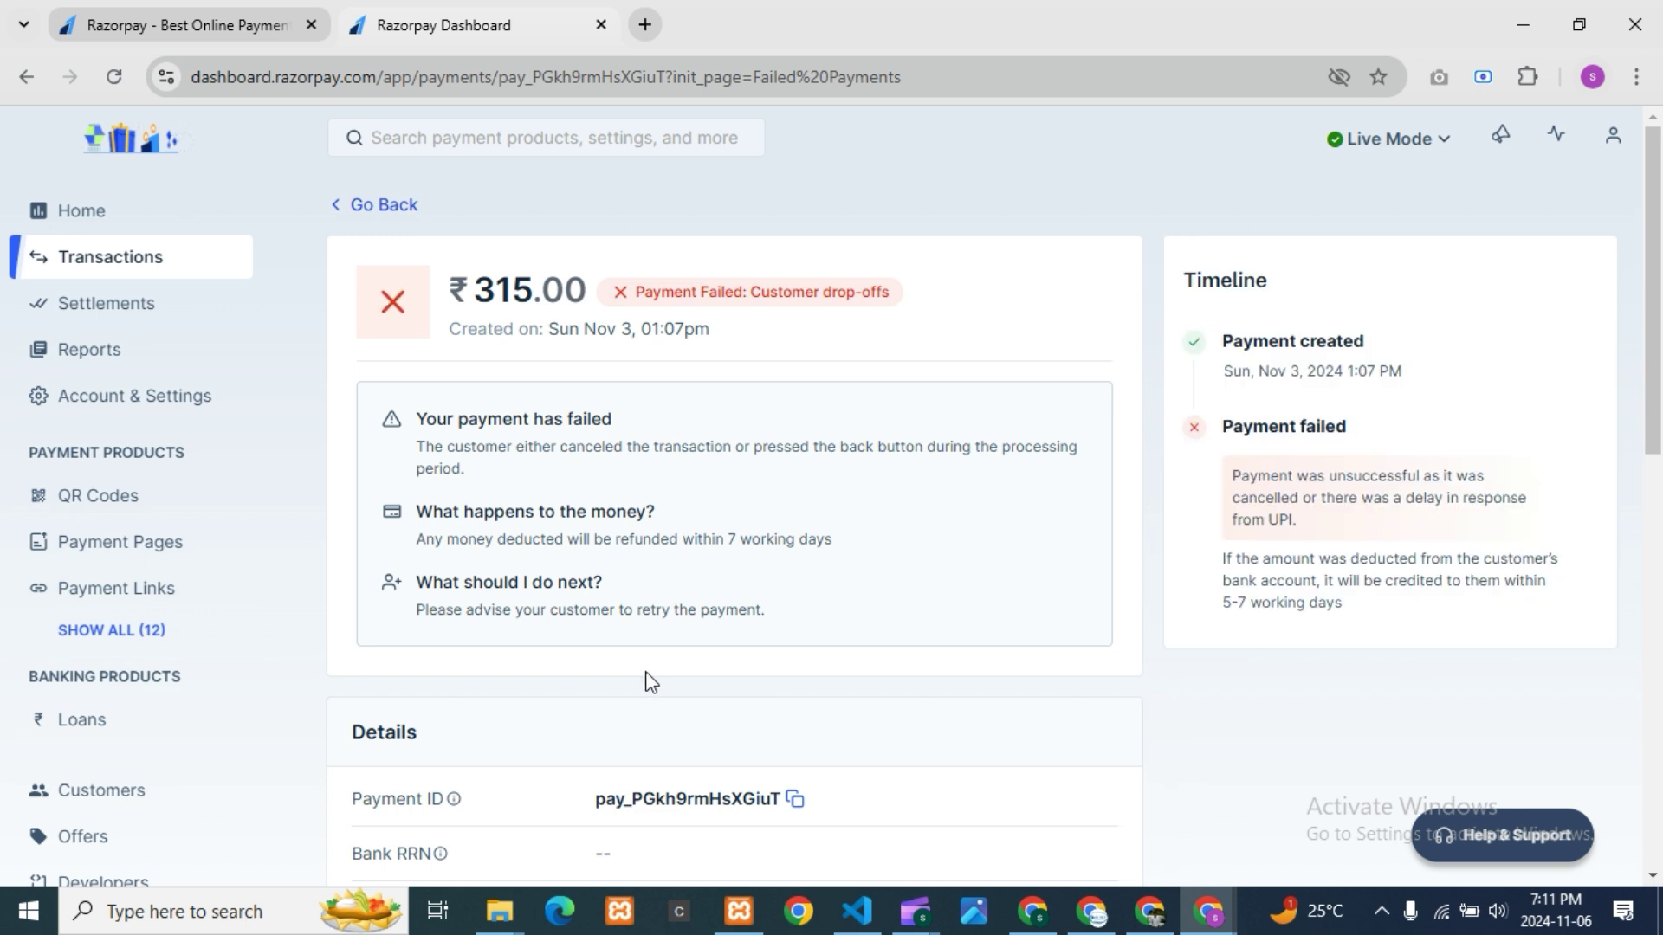
Go back from the payment details to the Failed payments list.
{"action": "left_click", "coordinate": [28, 78]}
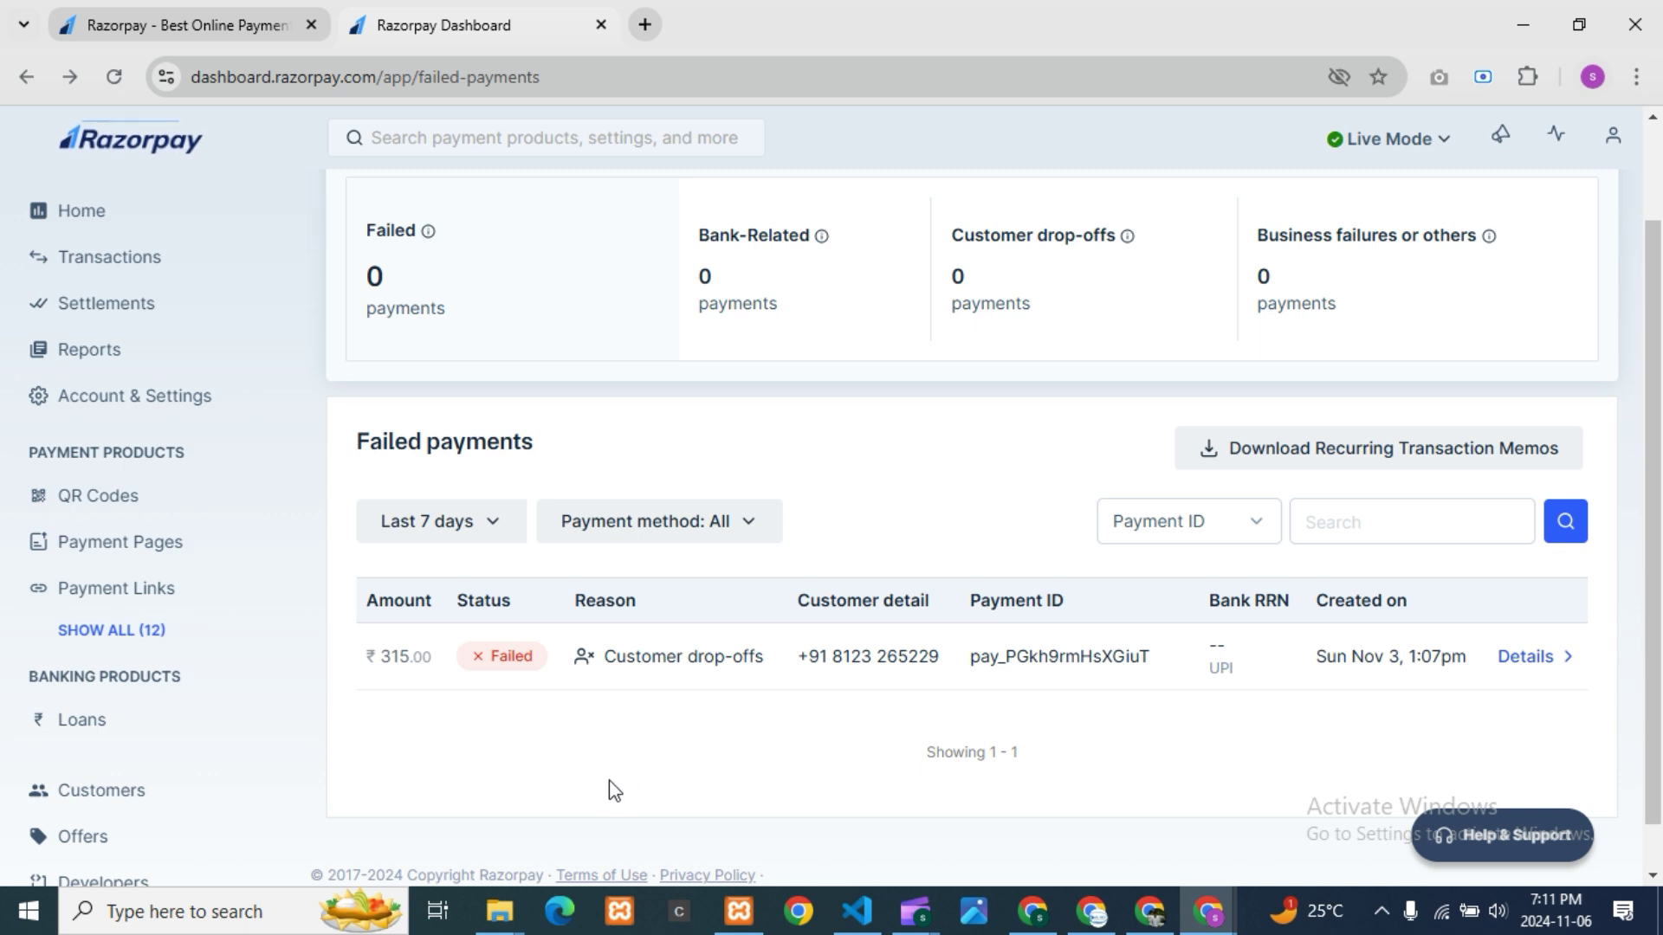
Return from Failed payments to the Payments list, then switch to the Orders tab.
{"action": "scroll", "coordinate": [605, 788], "scroll_direction": "up", "scroll_amount": 2}
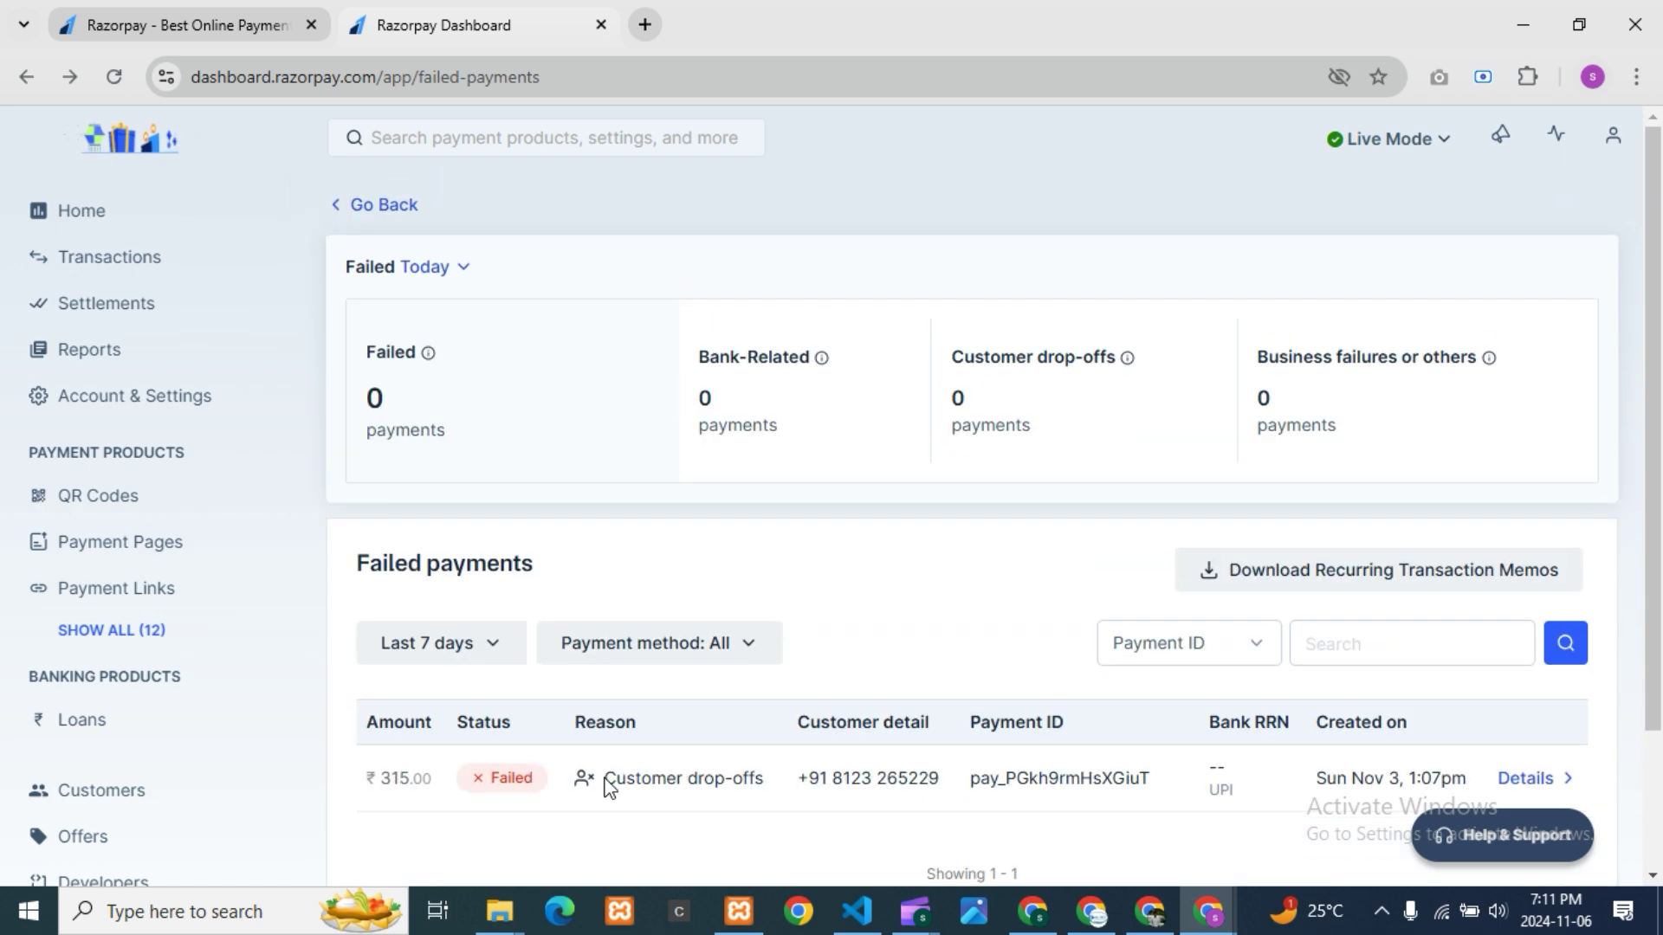
{"action": "left_click", "coordinate": [340, 206]}
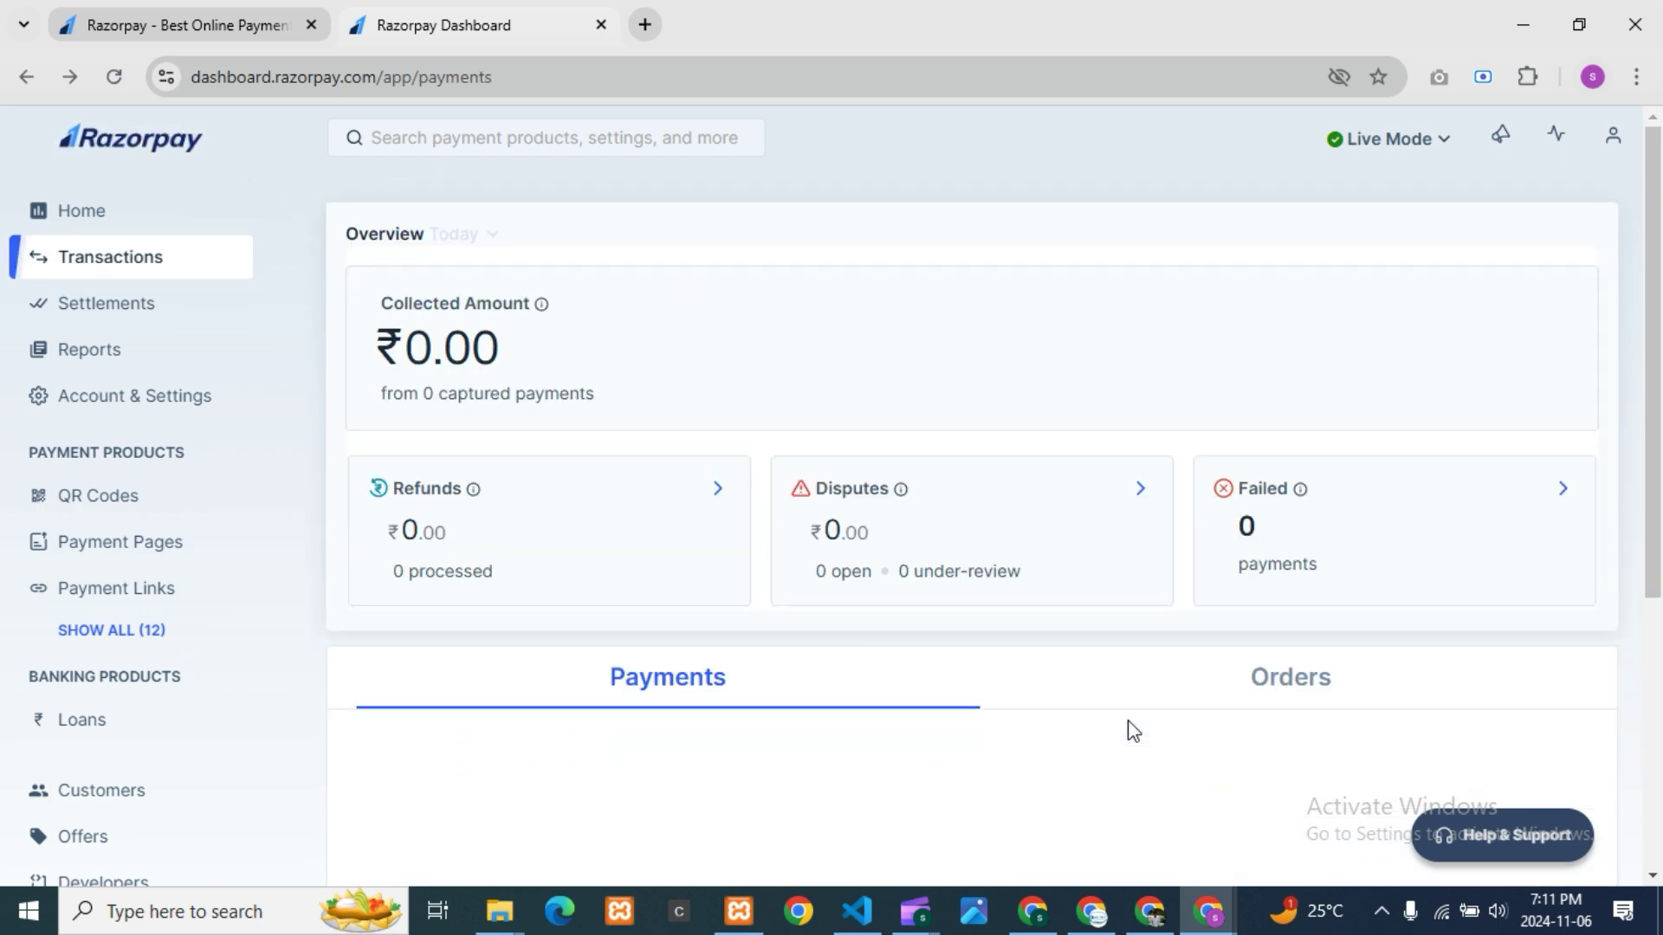
{"action": "scroll", "coordinate": [1077, 668], "scroll_direction": "down", "scroll_amount": 3}
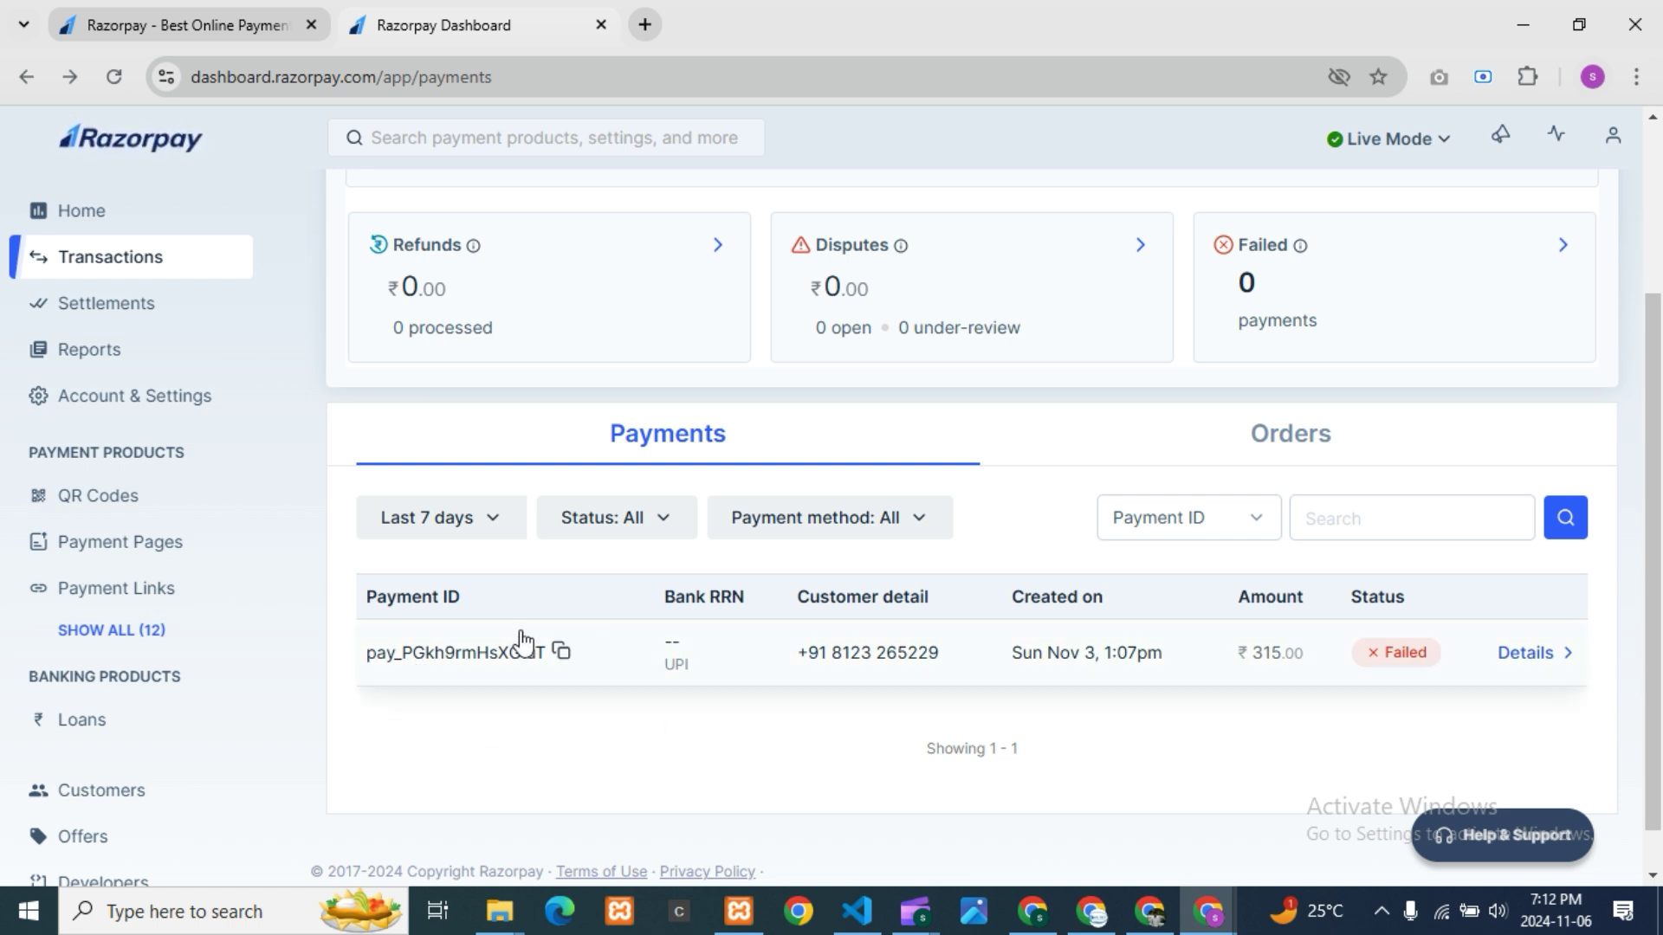
{"action": "left_click", "coordinate": [1238, 450]}
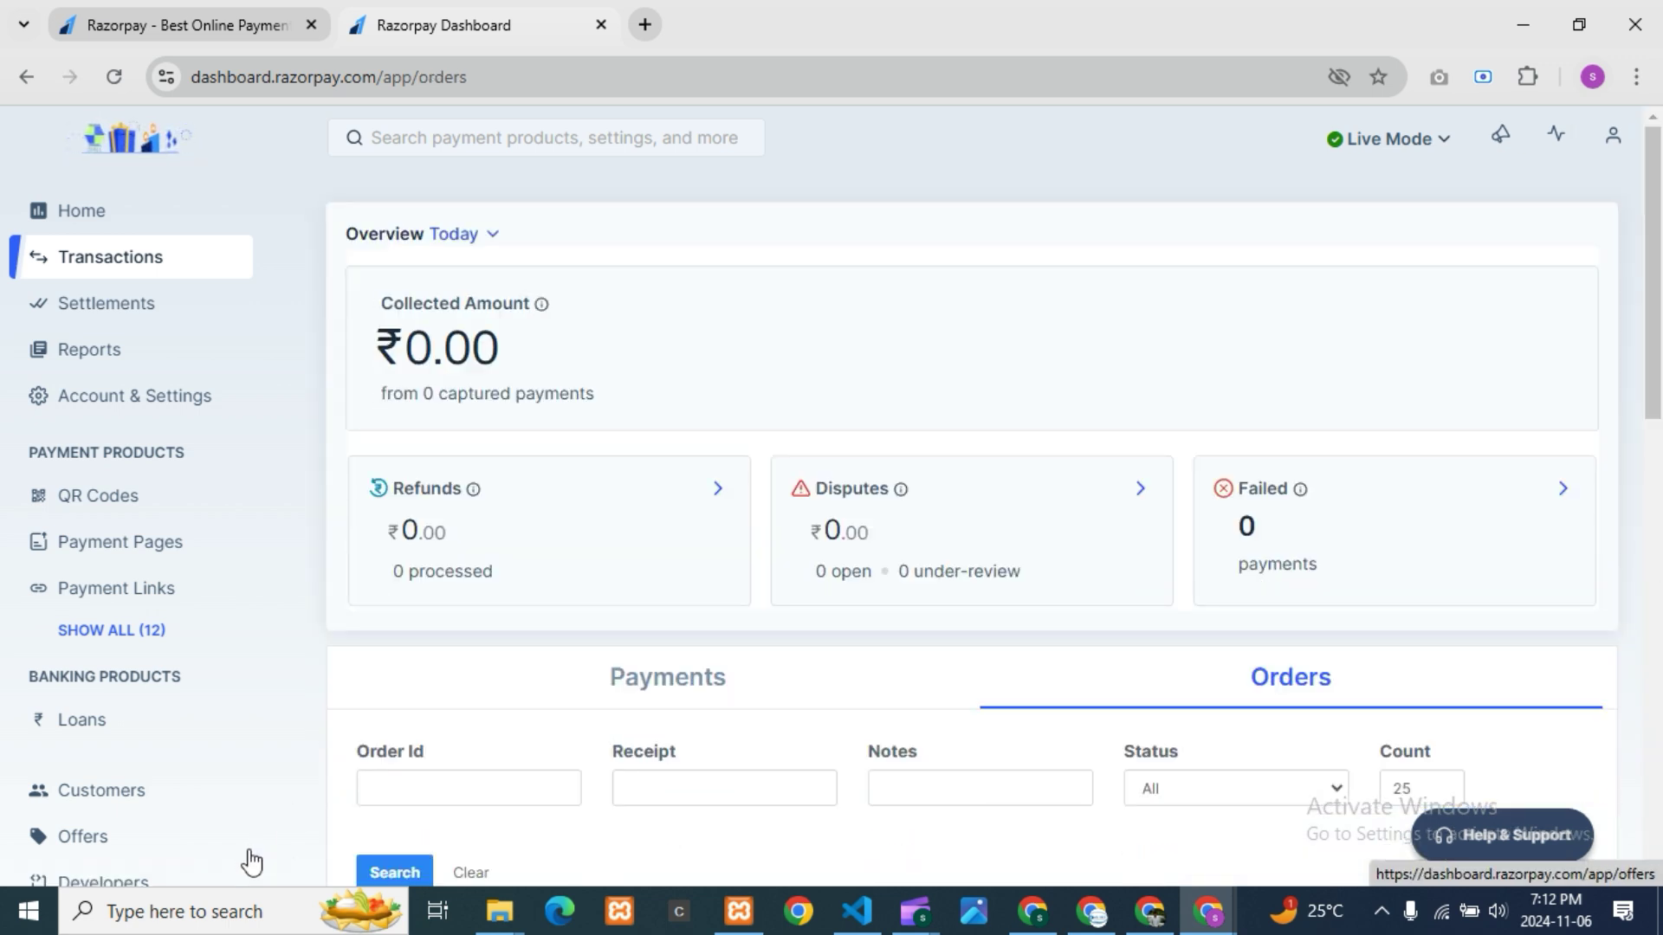
Scroll through the 18 orders' amounts and statuses, then go back to the Payments tab.
{"action": "scroll", "coordinate": [788, 566], "scroll_direction": "down", "scroll_amount": 4}
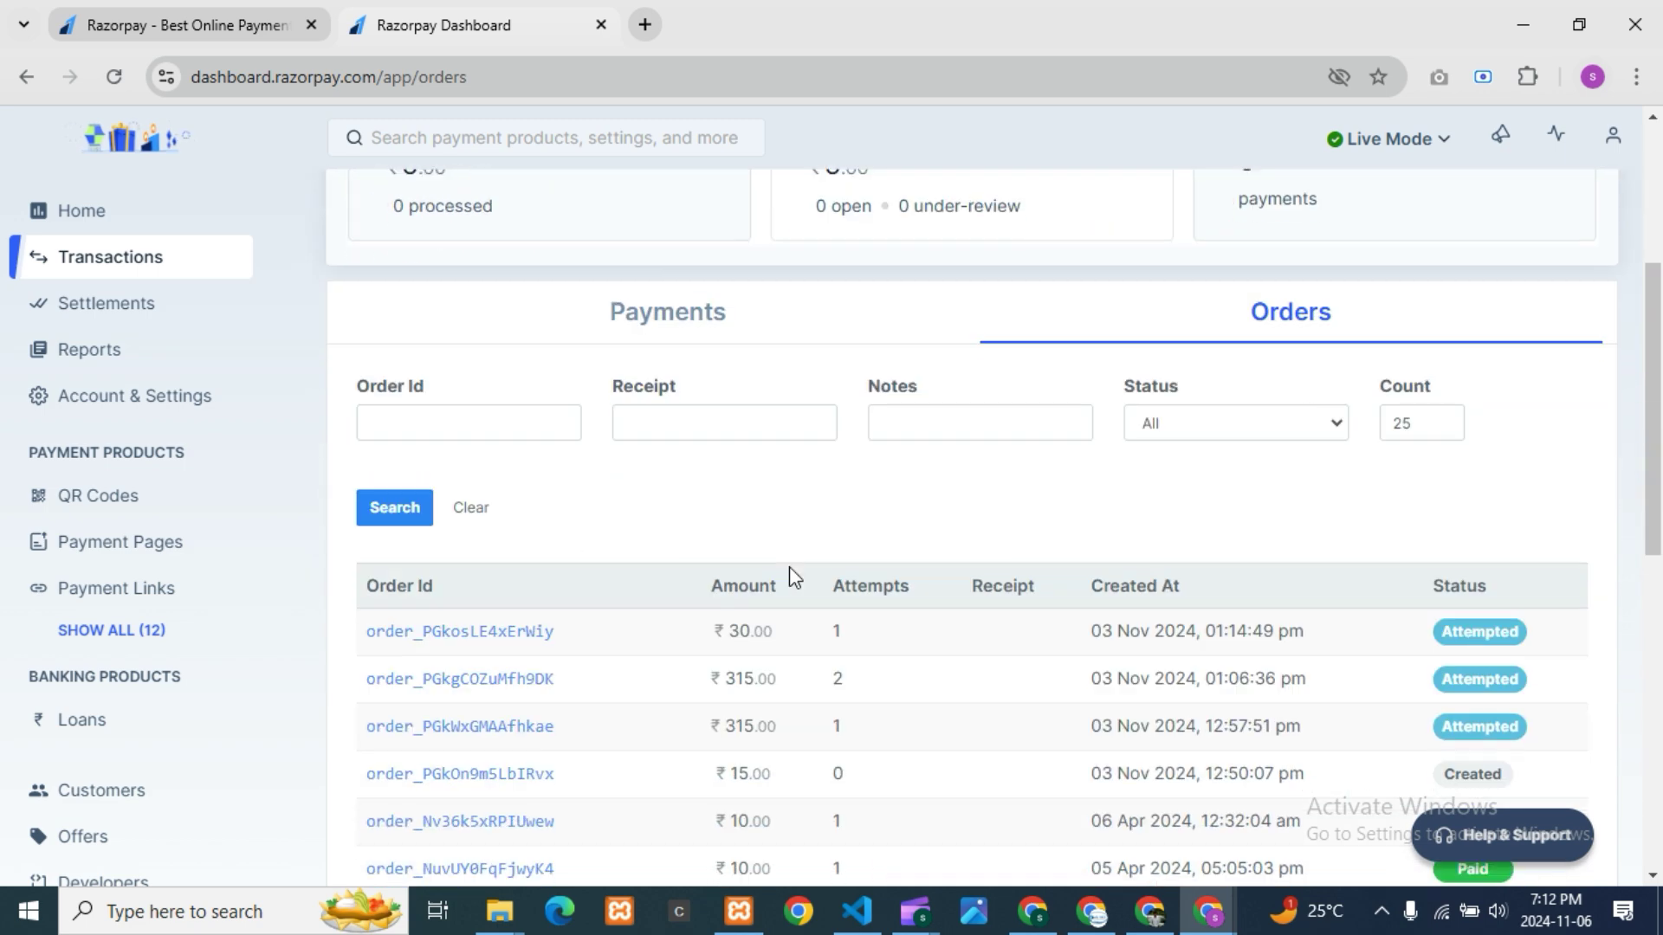
{"action": "scroll", "coordinate": [749, 592], "scroll_direction": "up", "scroll_amount": 4}
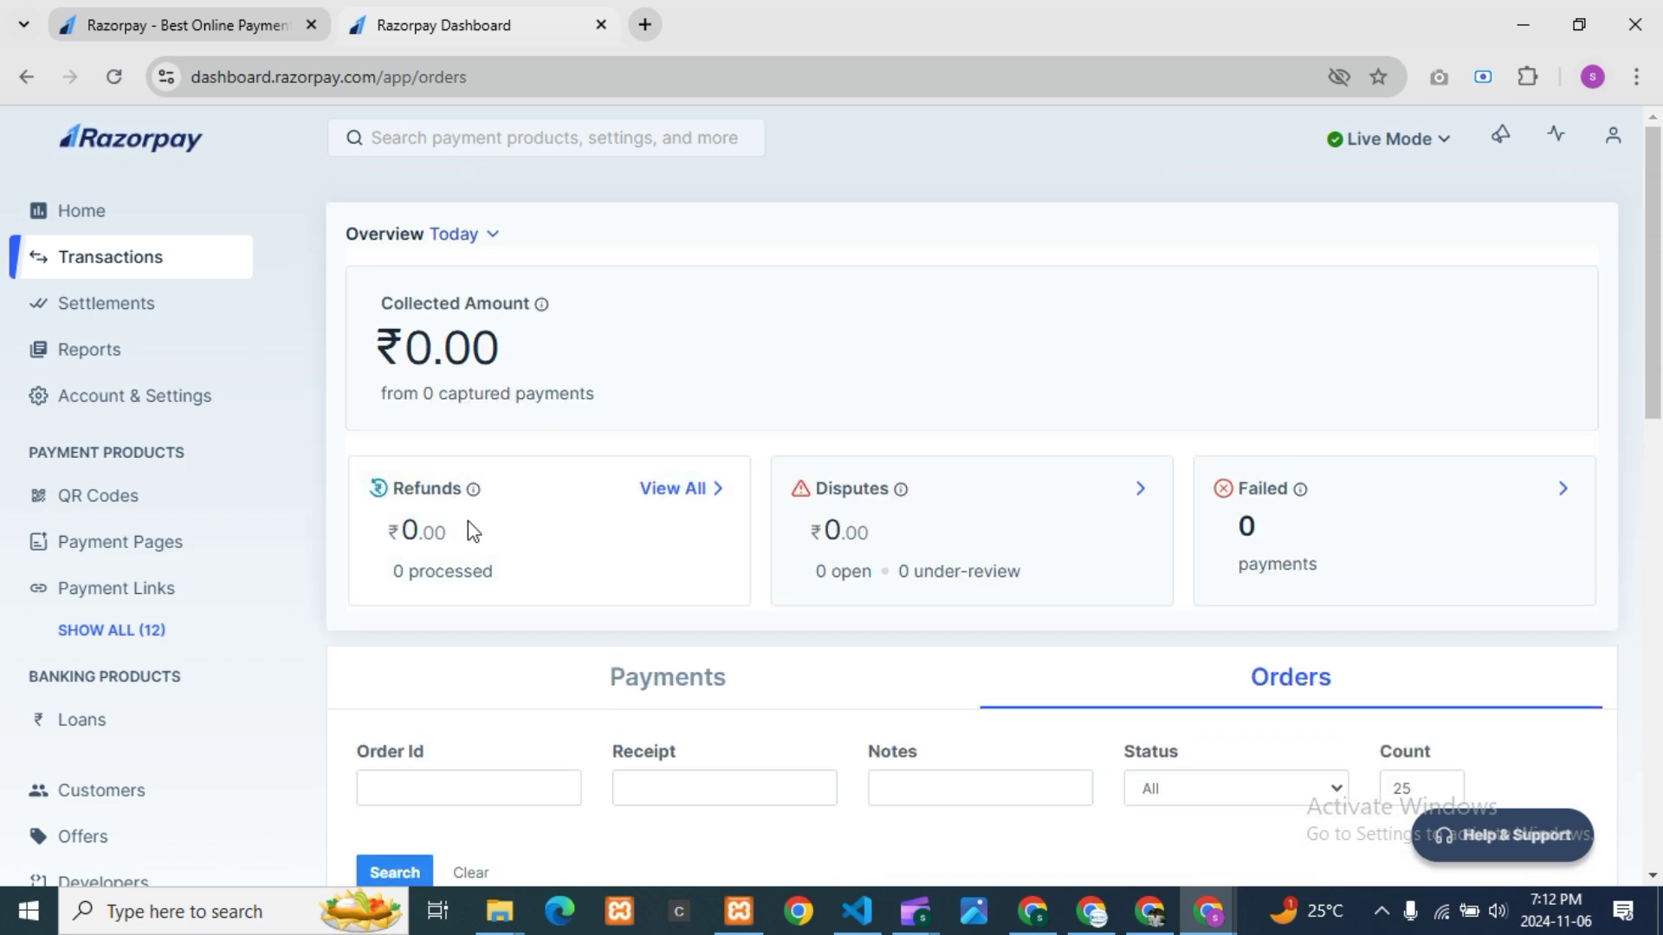
{"action": "scroll", "coordinate": [1214, 613], "scroll_direction": "down", "scroll_amount": 4}
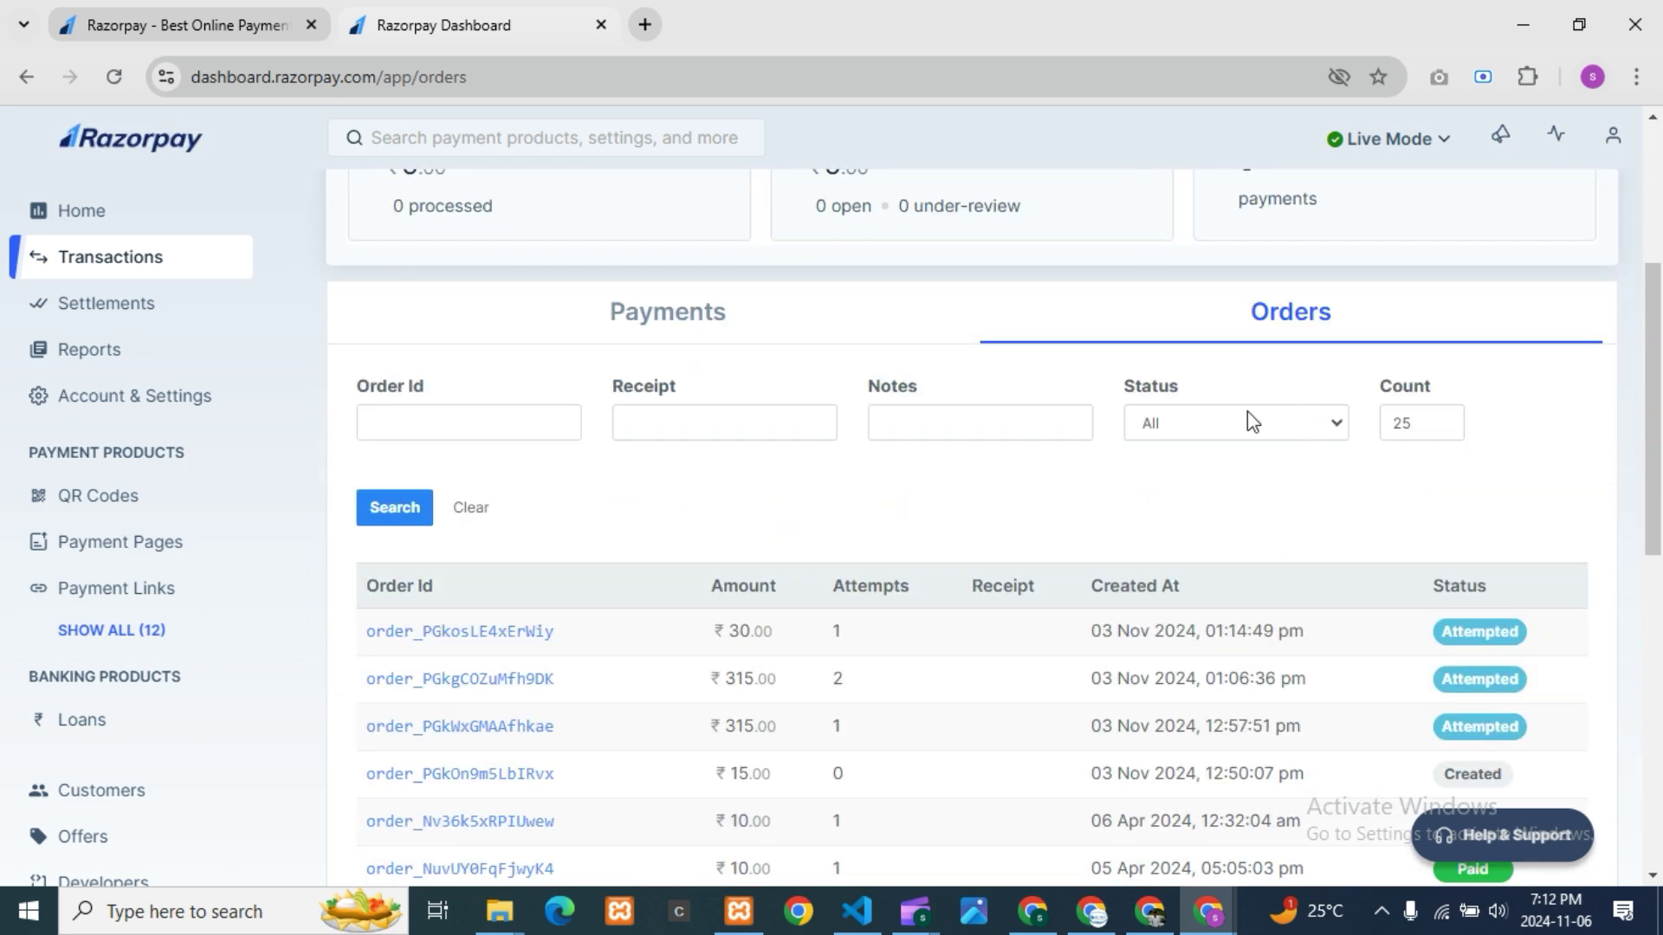
{"action": "scroll", "coordinate": [1037, 520], "scroll_direction": "down", "scroll_amount": 3}
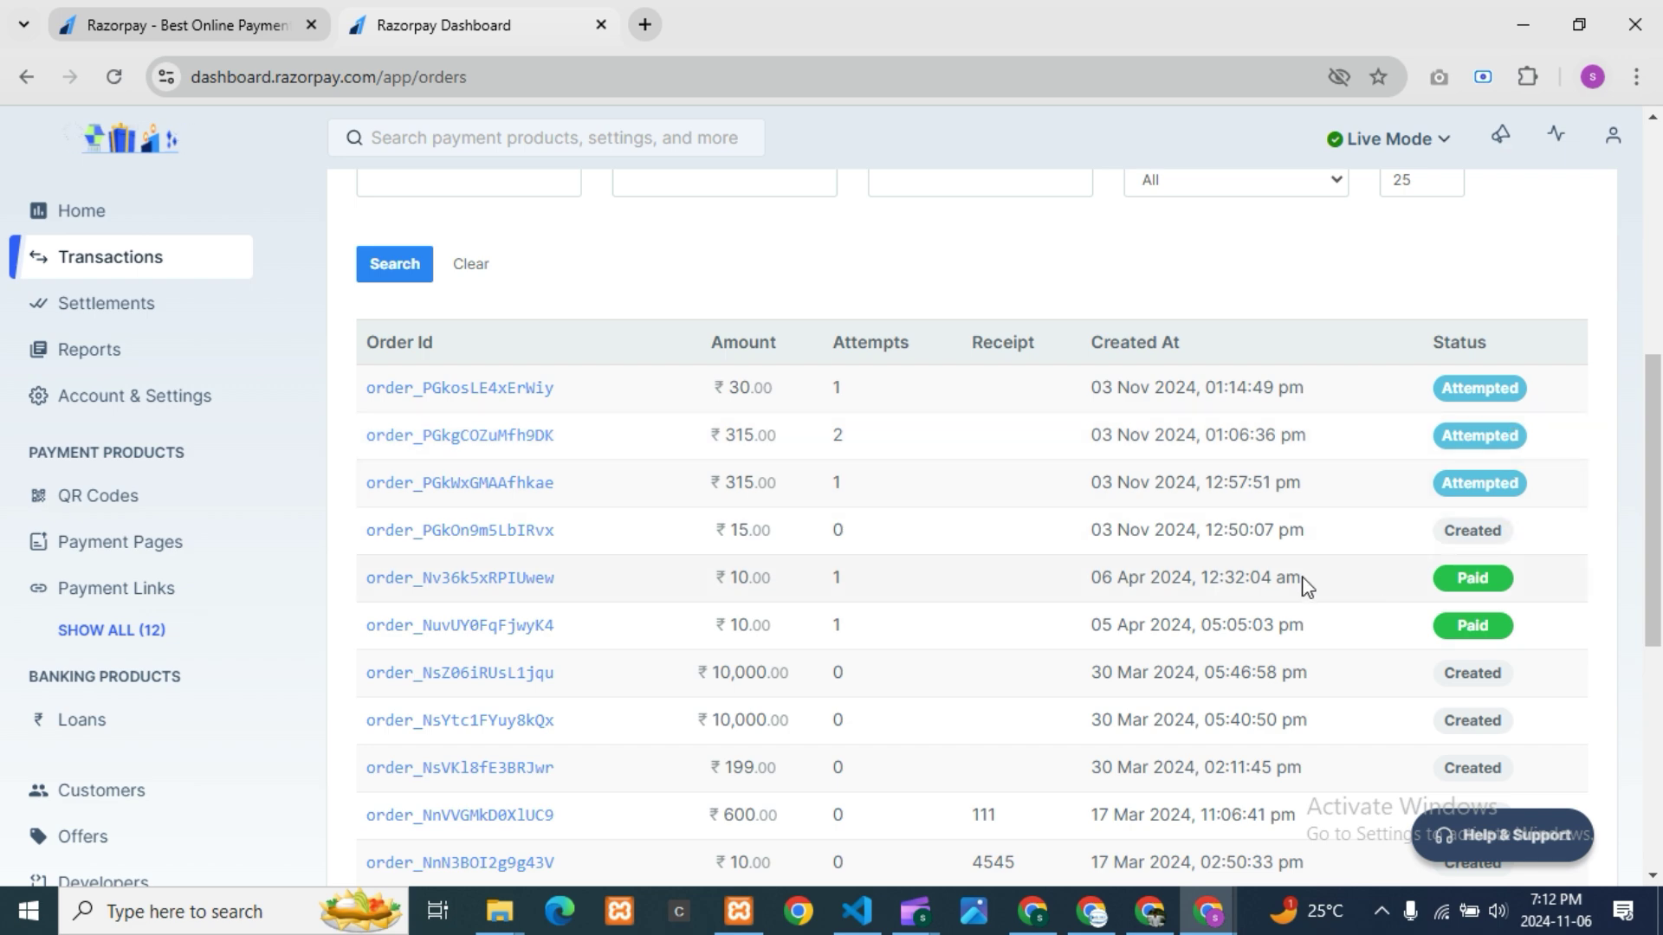
{"action": "scroll", "coordinate": [1308, 586], "scroll_direction": "down", "scroll_amount": 1}
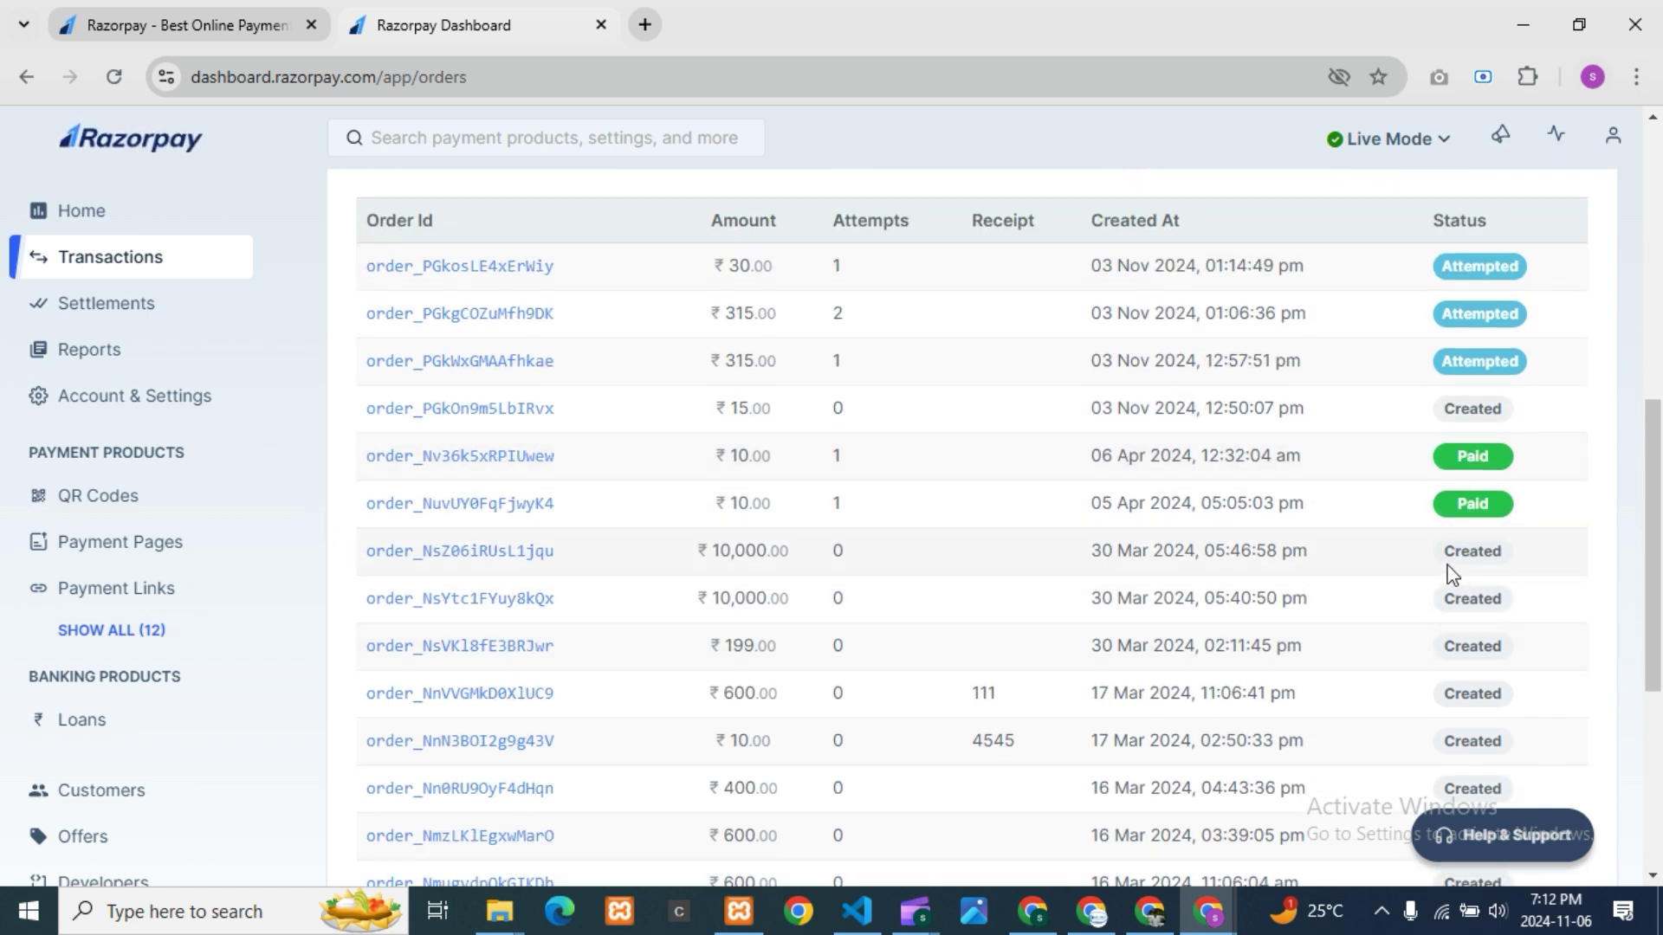
{"action": "scroll", "coordinate": [1452, 653], "scroll_direction": "down", "scroll_amount": 5}
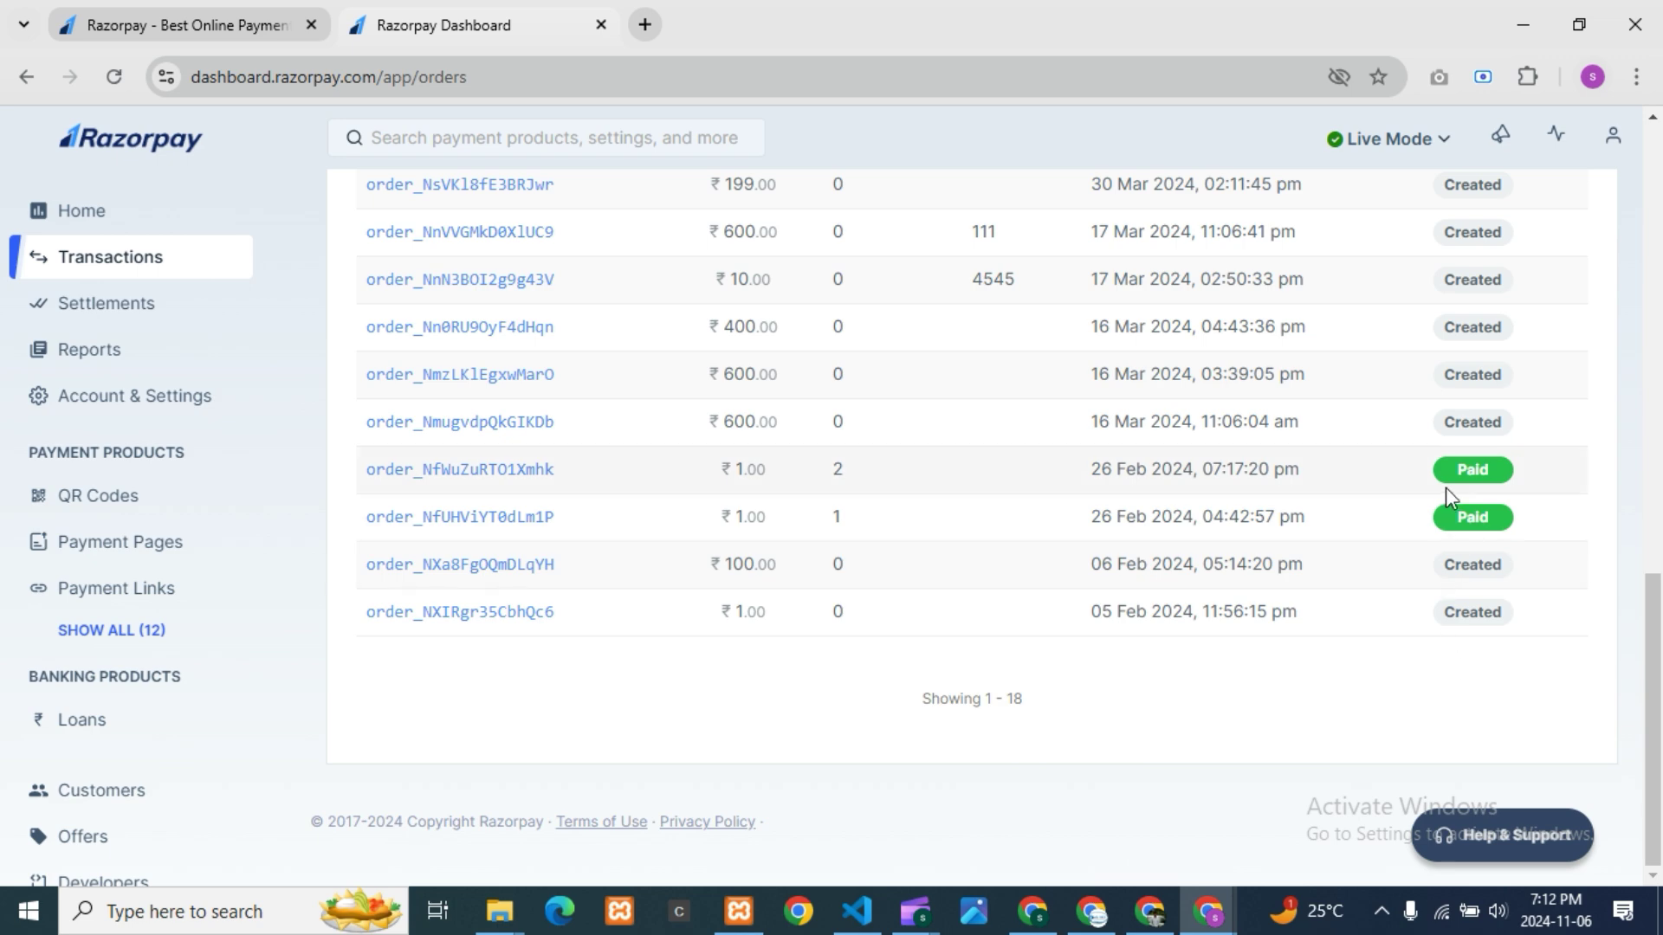
{"action": "scroll", "coordinate": [772, 701], "scroll_direction": "up", "scroll_amount": 10}
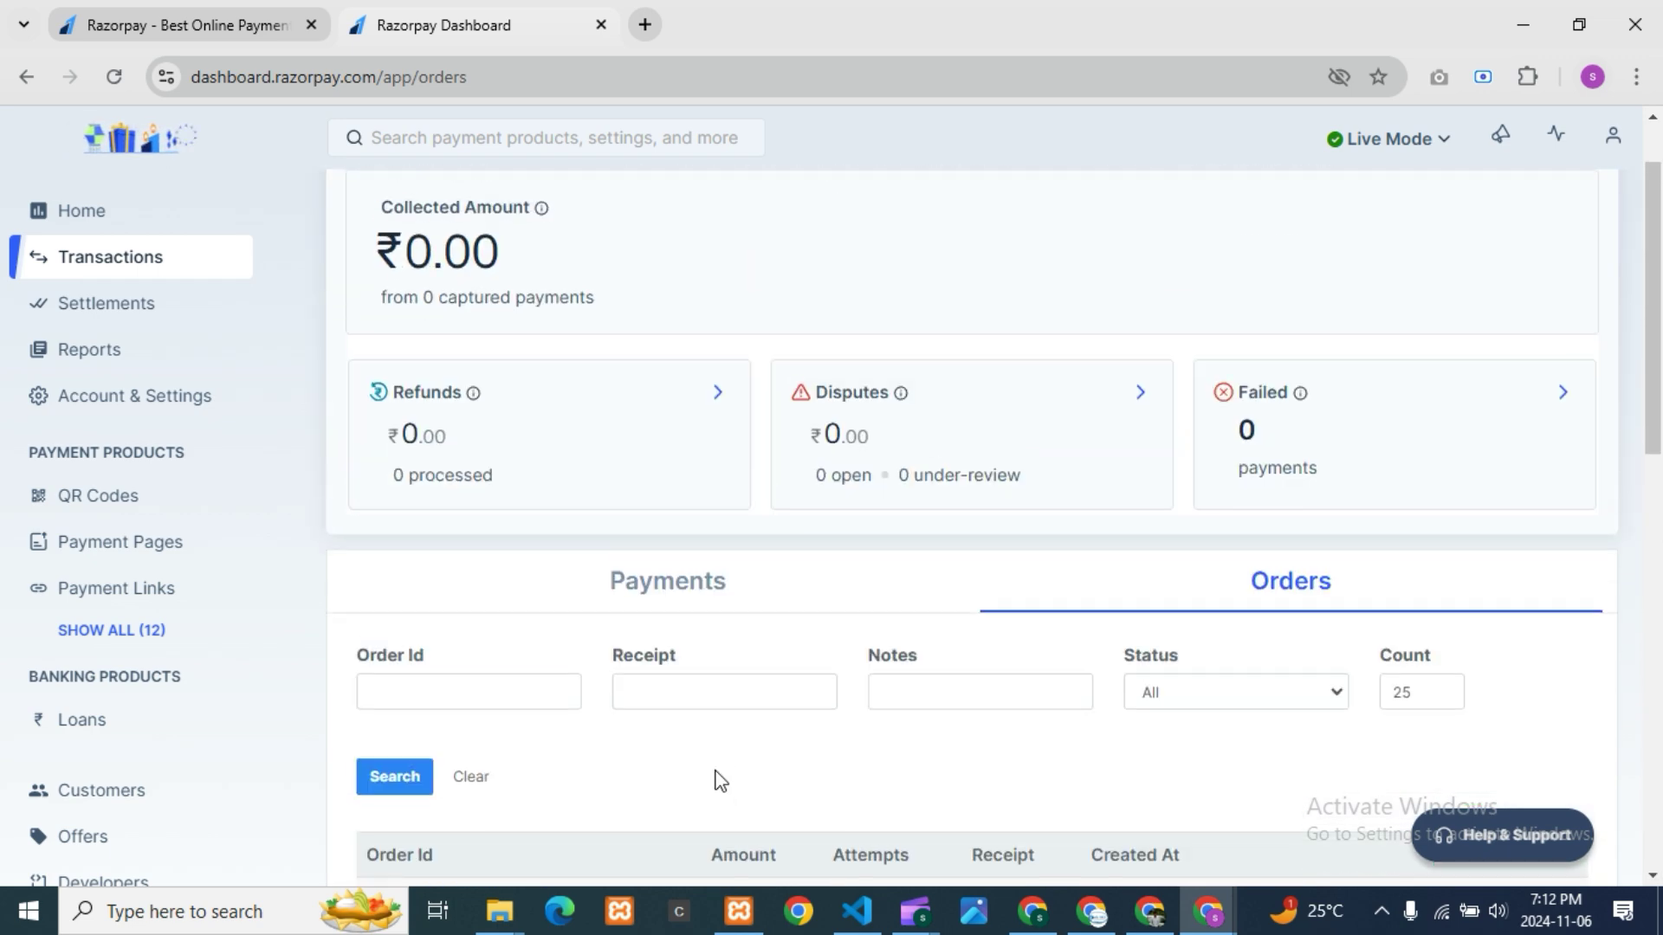
{"action": "scroll", "coordinate": [722, 803], "scroll_direction": "up", "scroll_amount": 1}
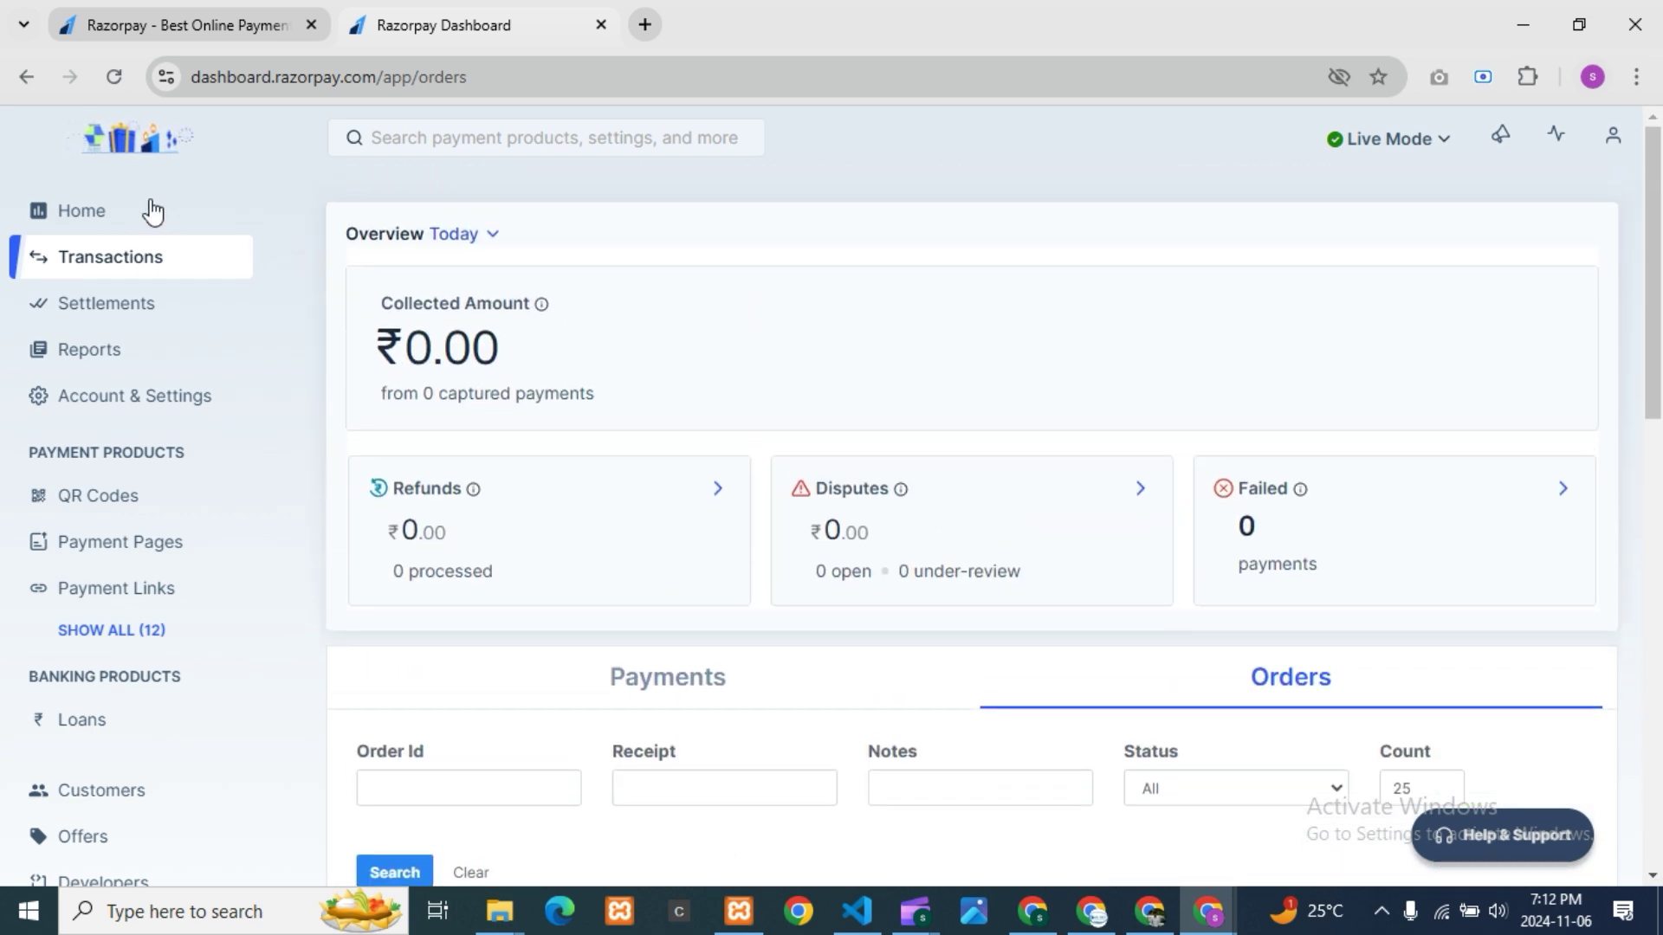
{"action": "left_click", "coordinate": [34, 85]}
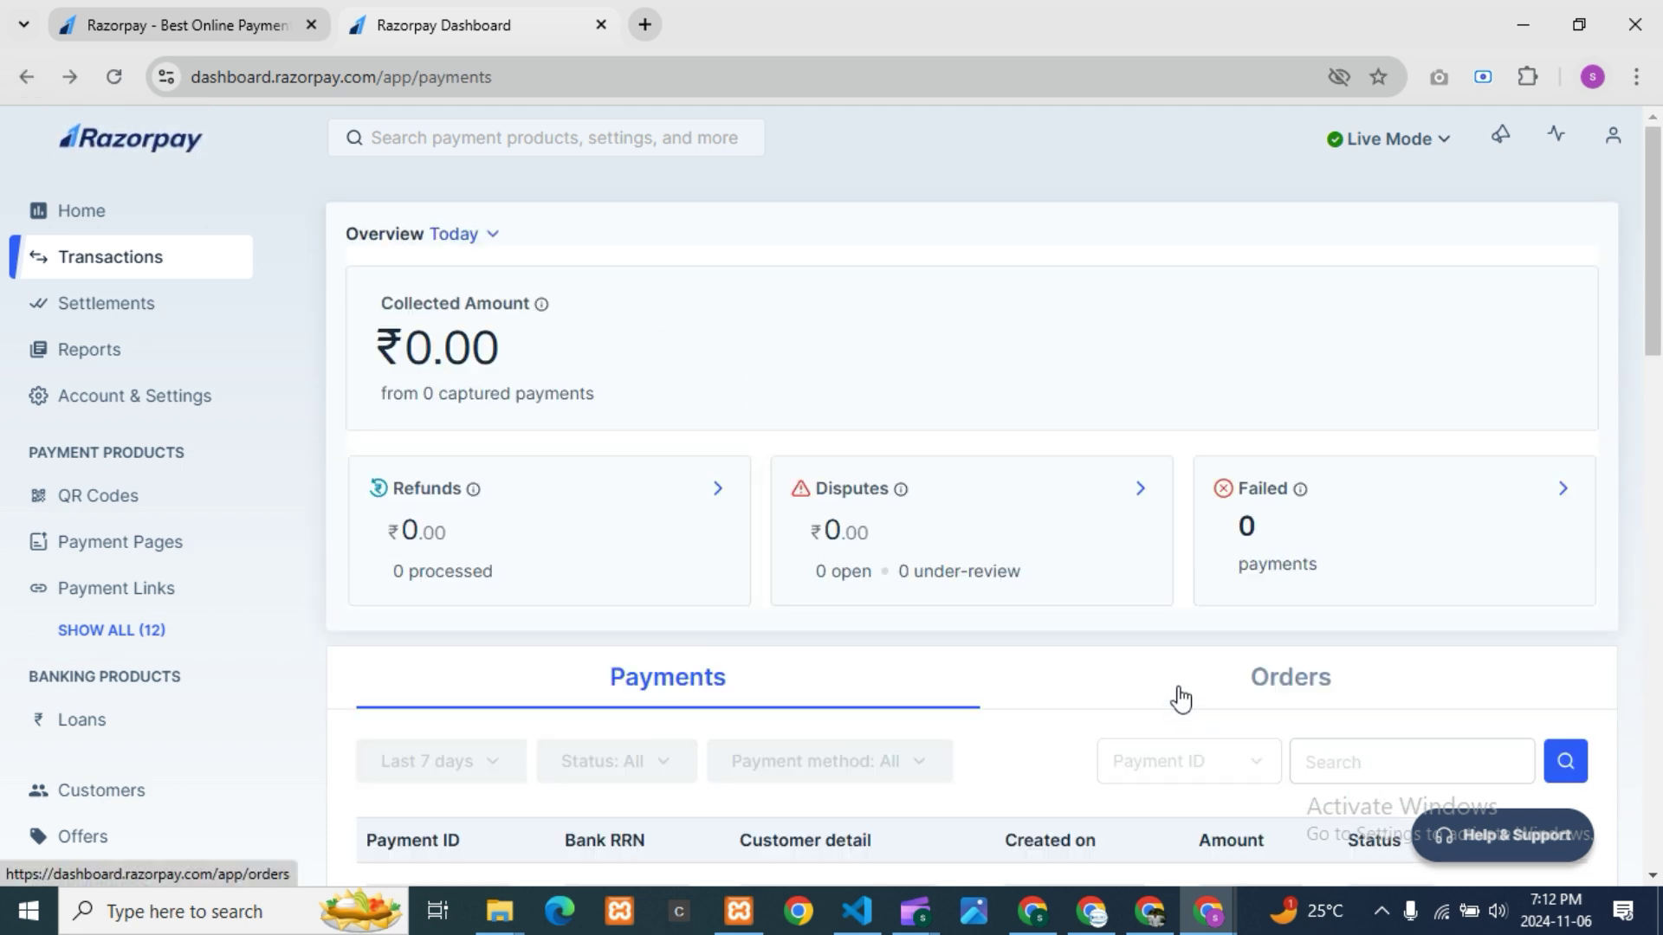
{"action": "scroll", "coordinate": [1178, 698], "scroll_direction": "down", "scroll_amount": 3}
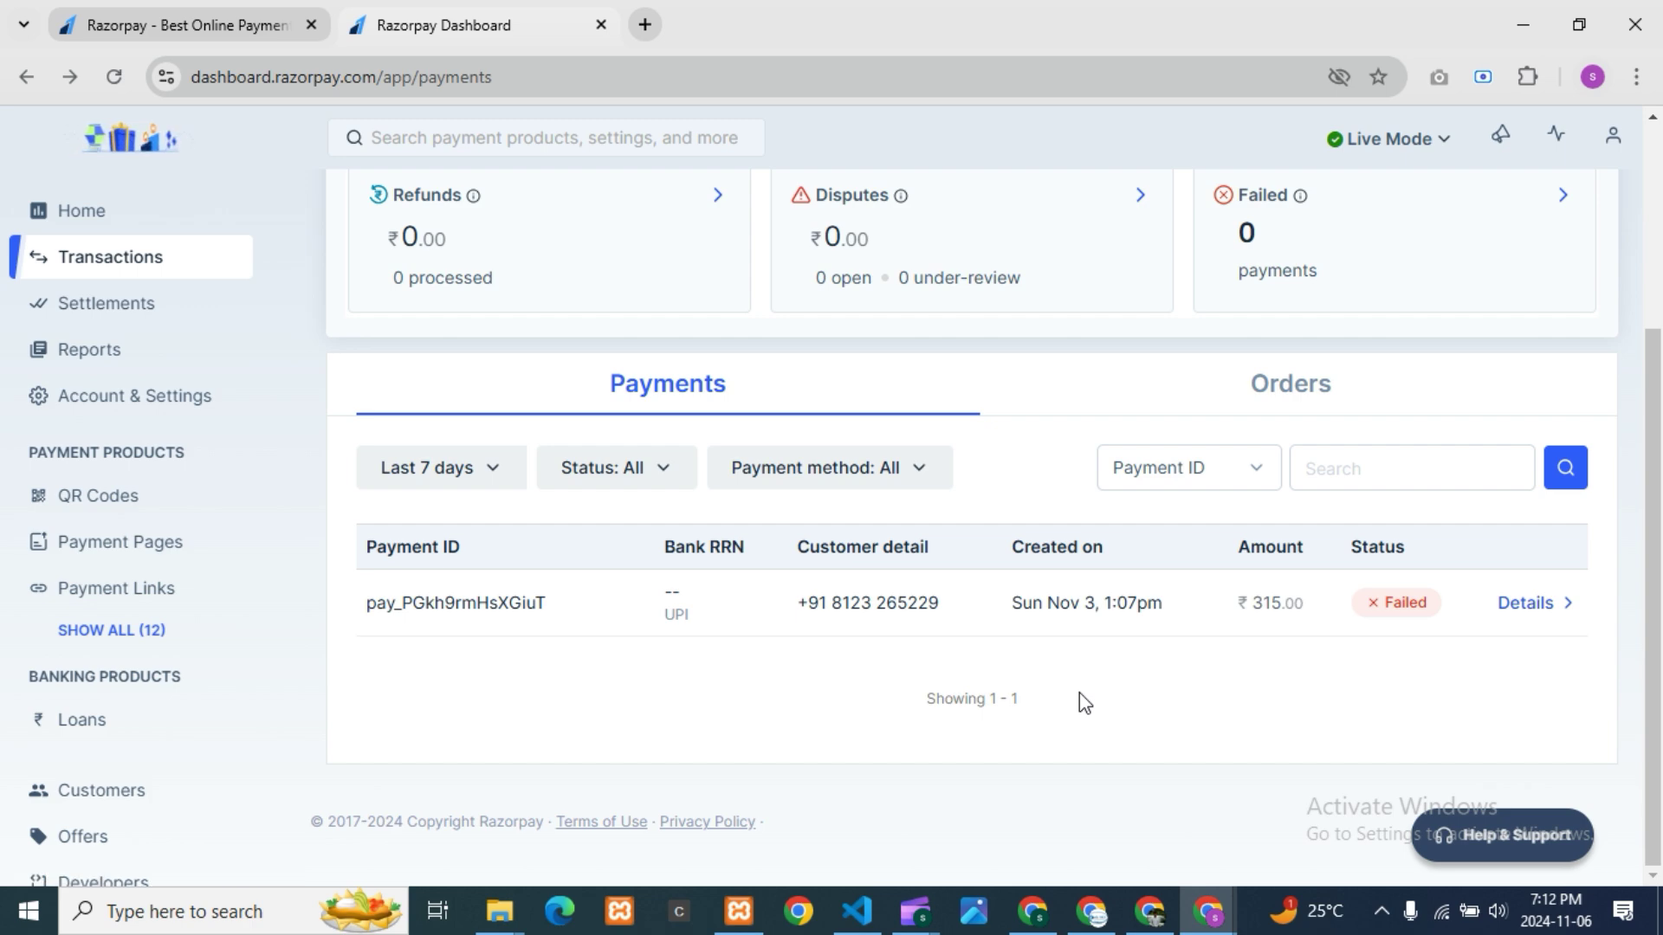
{"action": "scroll", "coordinate": [702, 563], "scroll_direction": "up", "scroll_amount": 3}
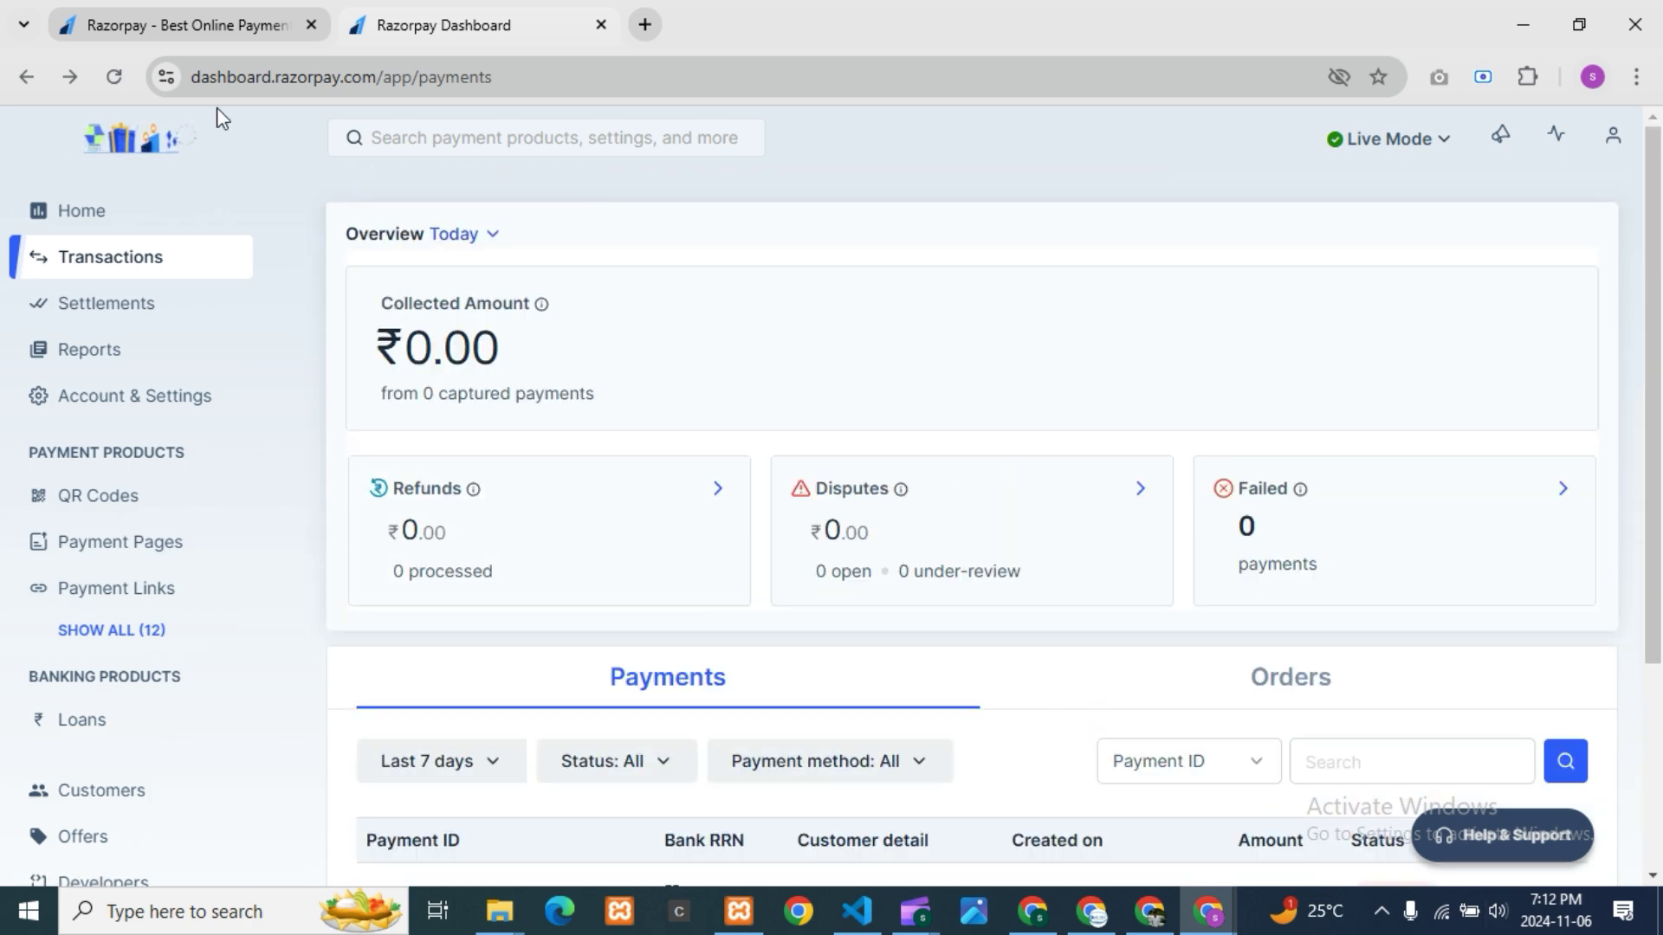
Open Settlements and review the ₹0.99 balance and ₹1.51 and ₹1.96 processed settlements.
{"action": "left_click", "coordinate": [97, 319]}
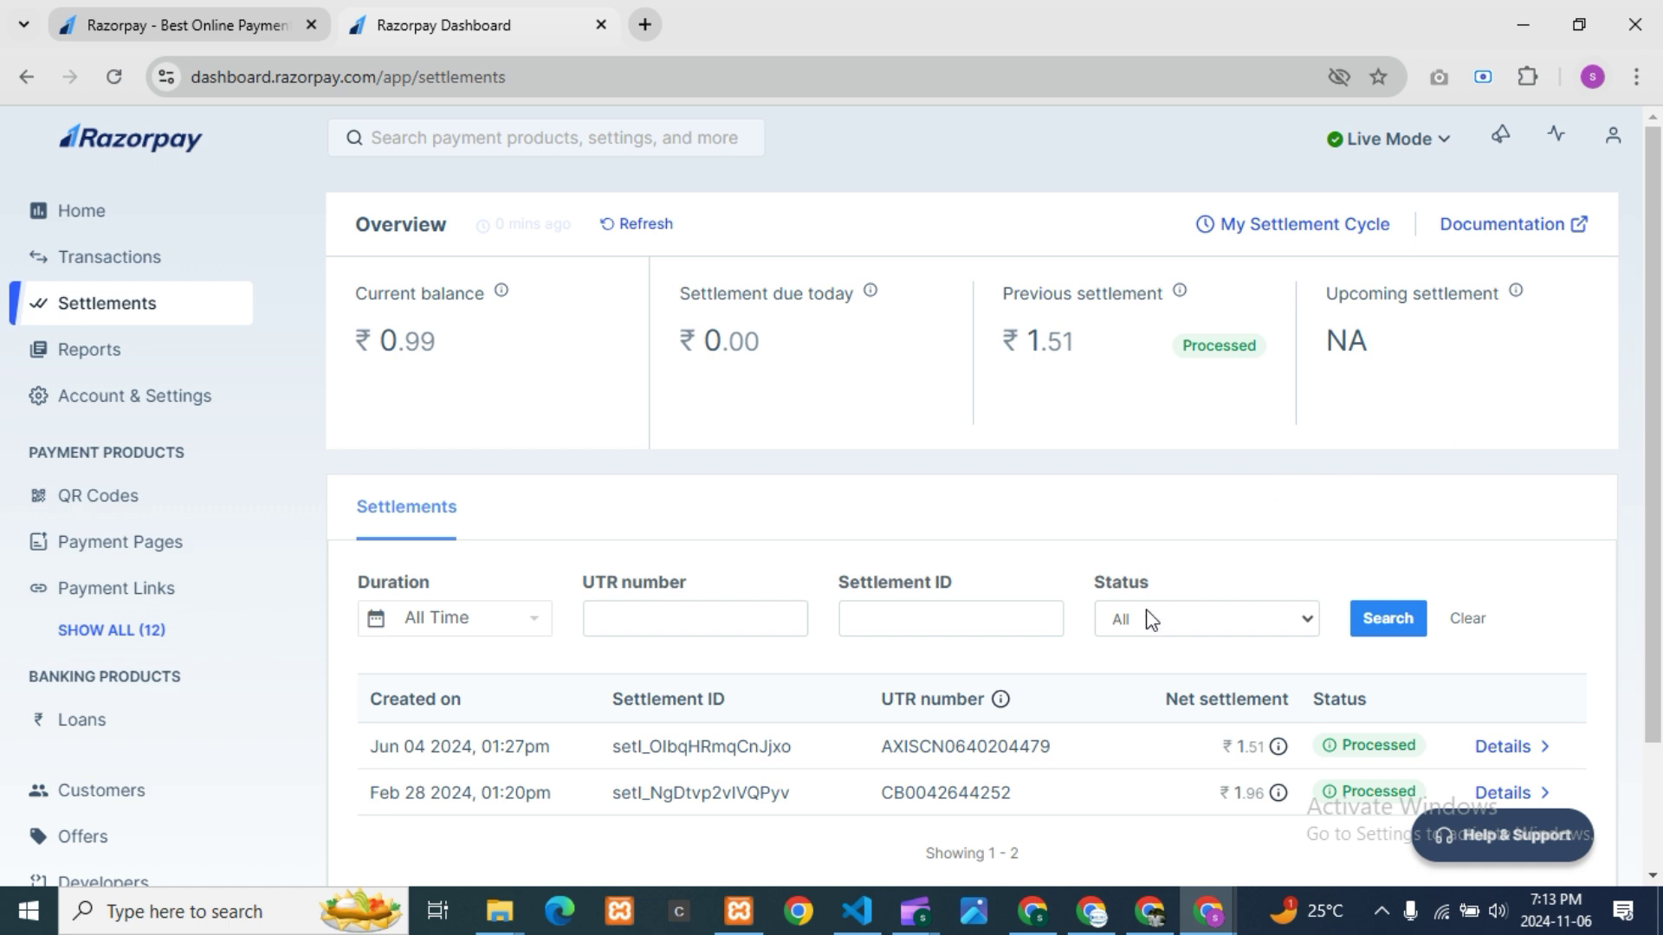
{"action": "scroll", "coordinate": [1065, 607], "scroll_direction": "down", "scroll_amount": 2}
{"action": "scroll", "coordinate": [650, 738], "scroll_direction": "up", "scroll_amount": 1}
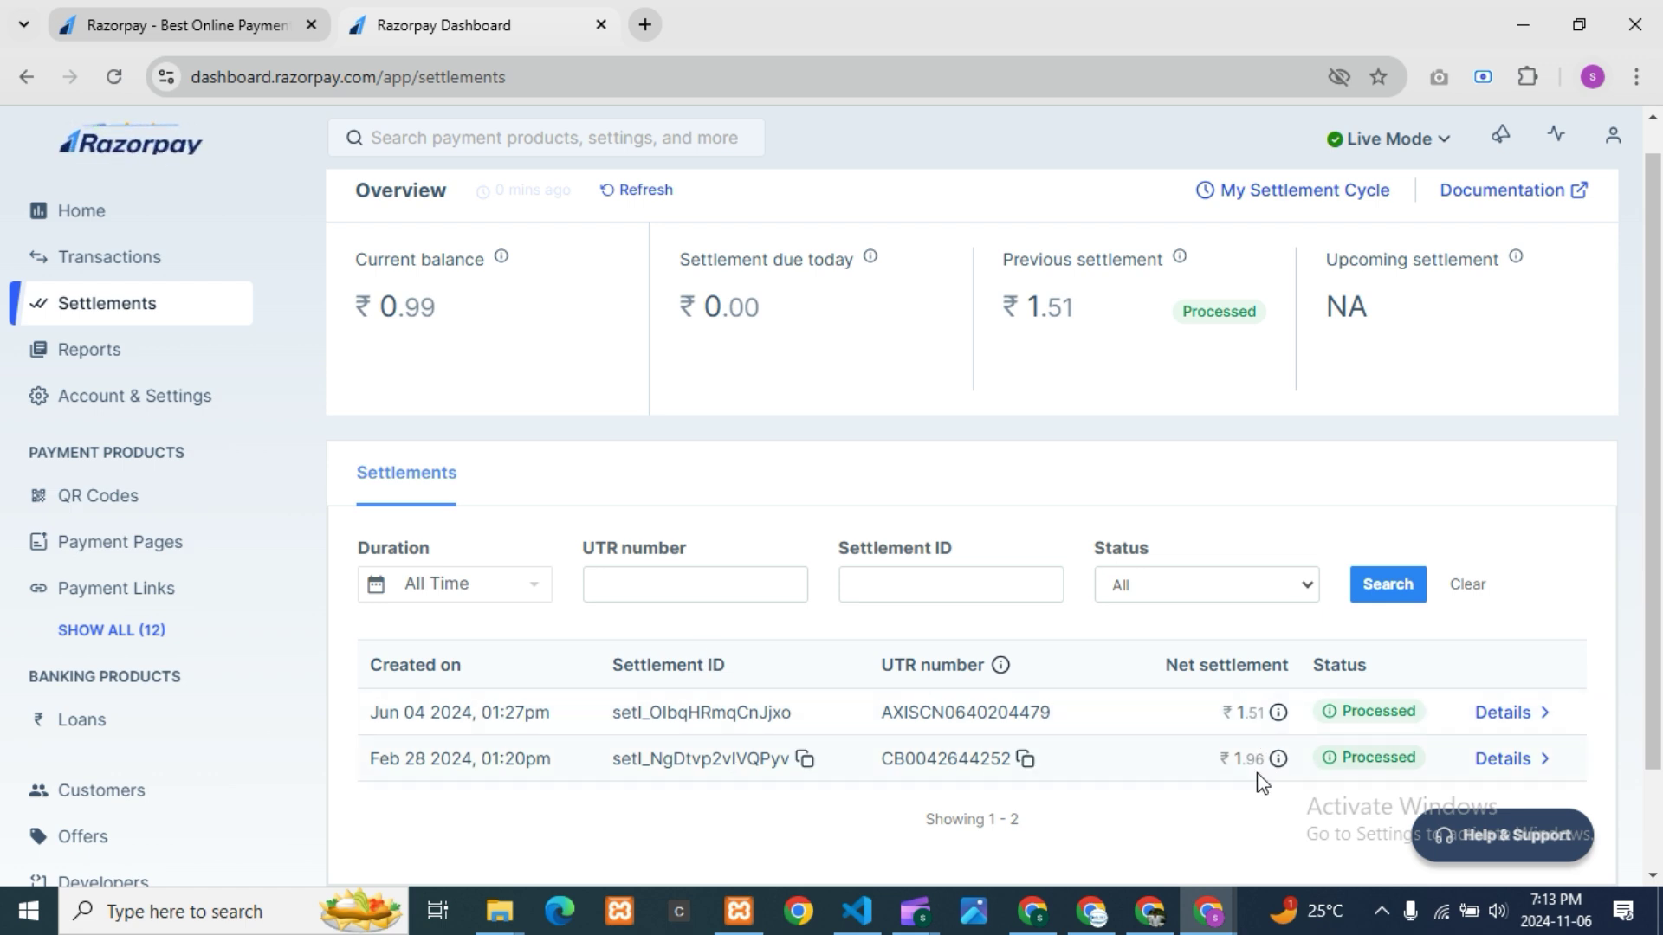
{"action": "scroll", "coordinate": [1214, 787], "scroll_direction": "down", "scroll_amount": 2}
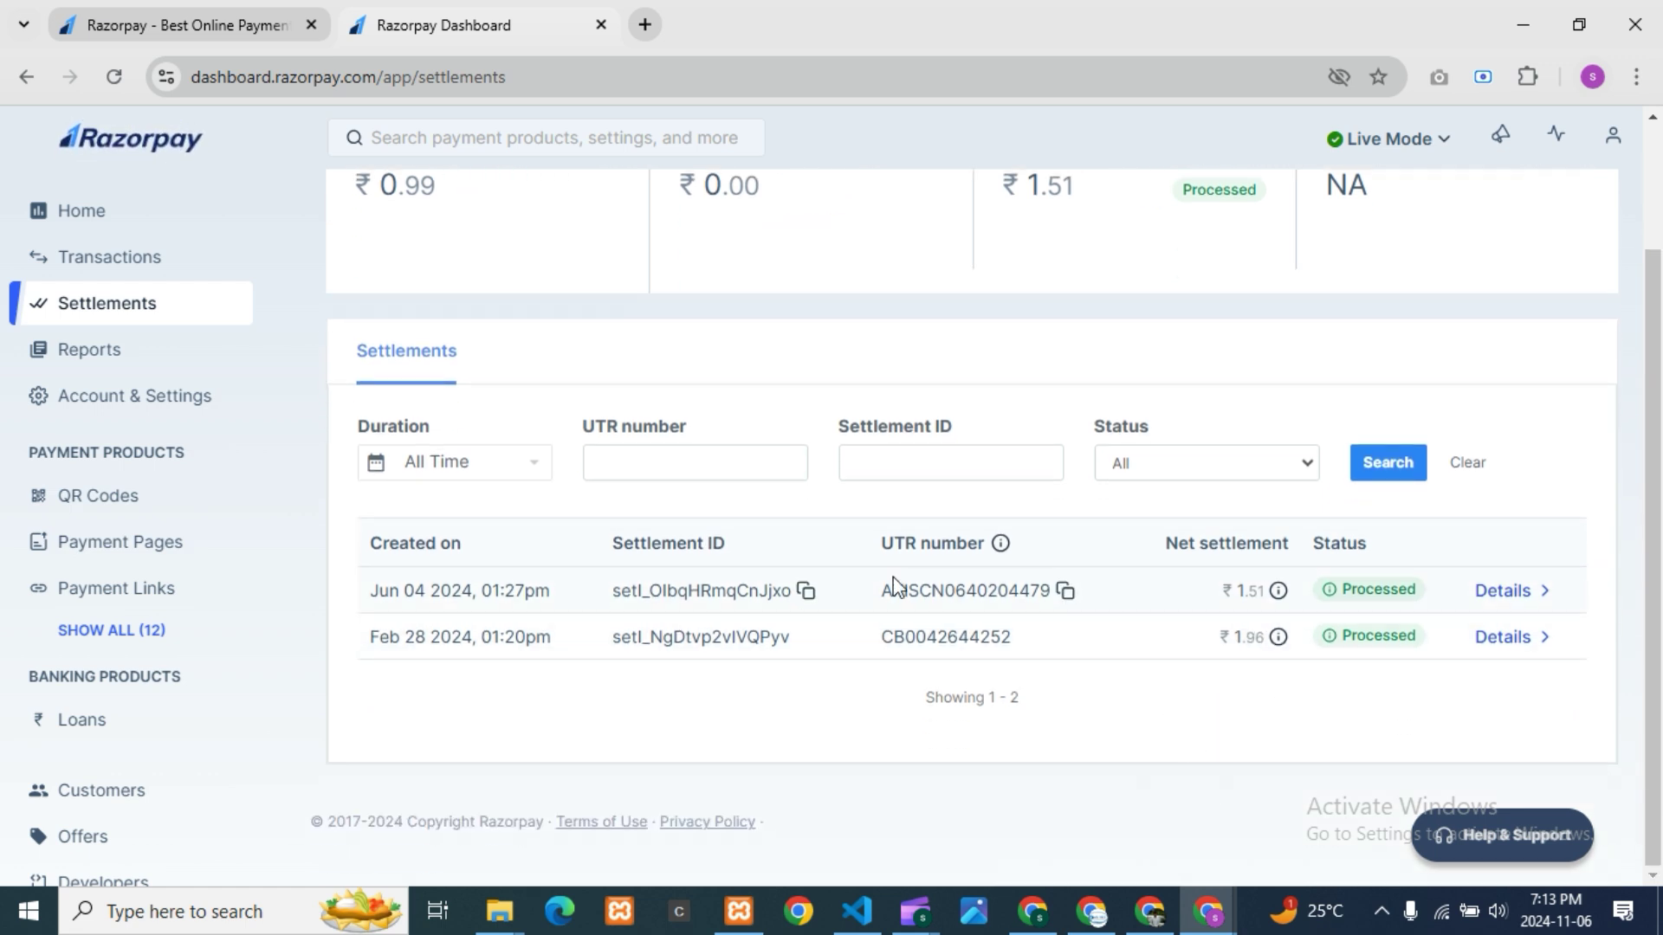
{"action": "scroll", "coordinate": [1183, 704], "scroll_direction": "up", "scroll_amount": 3}
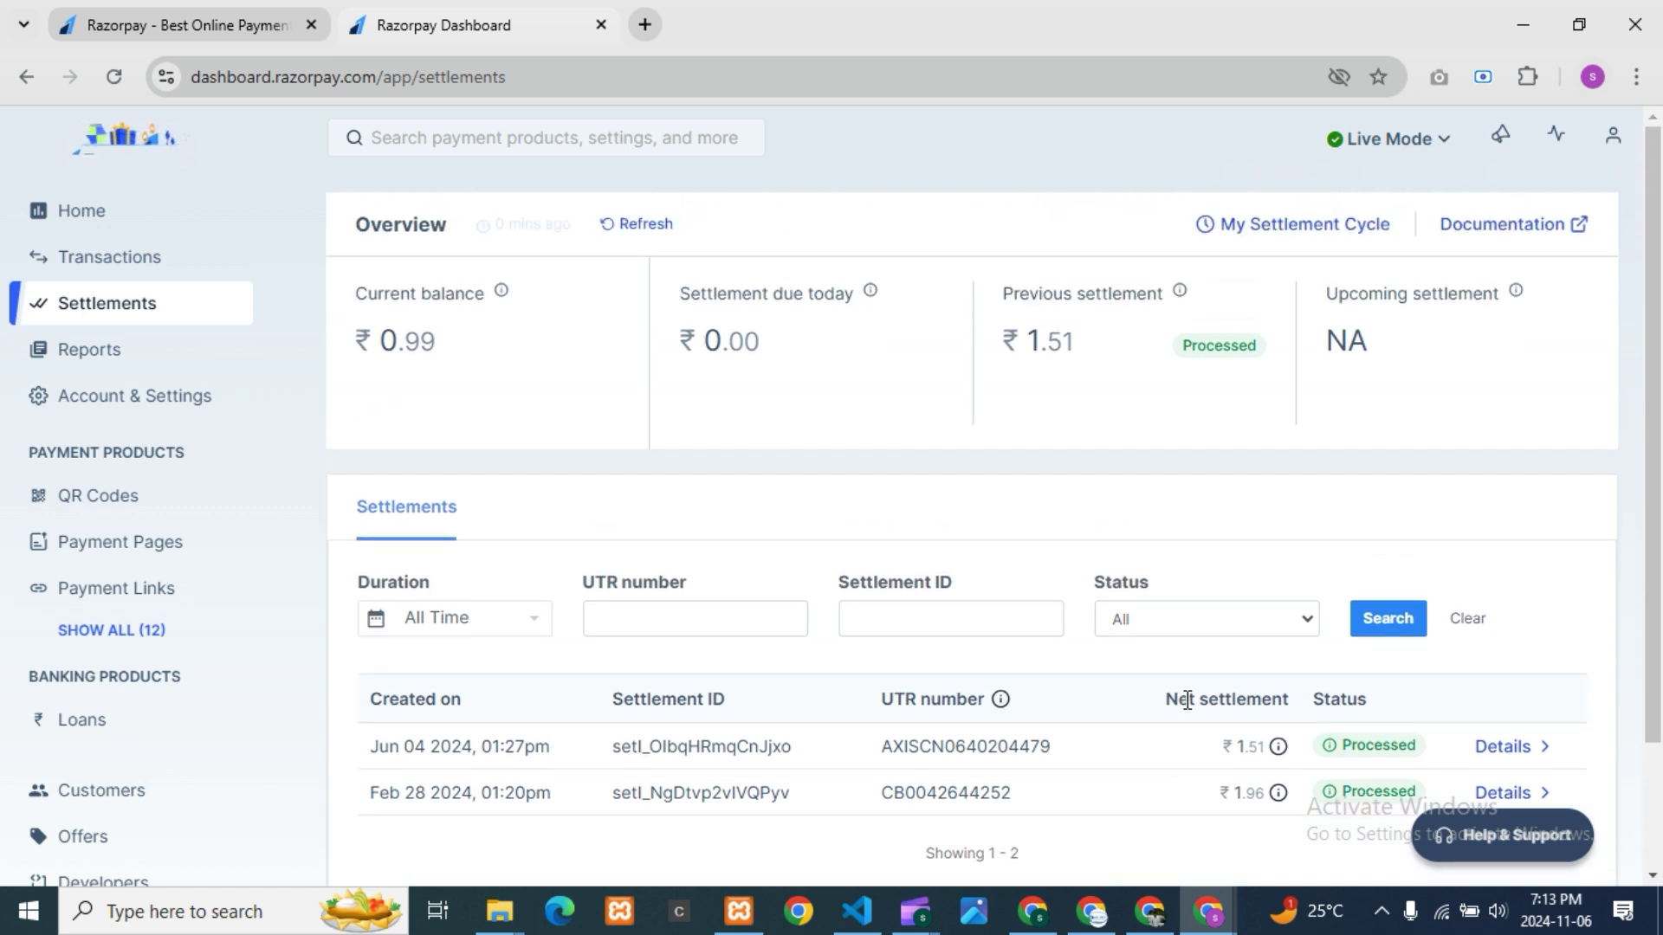
Go back to the Transactions overview showing ₹0.00 collected and 0 failed payments today.
{"action": "left_click", "coordinate": [130, 264]}
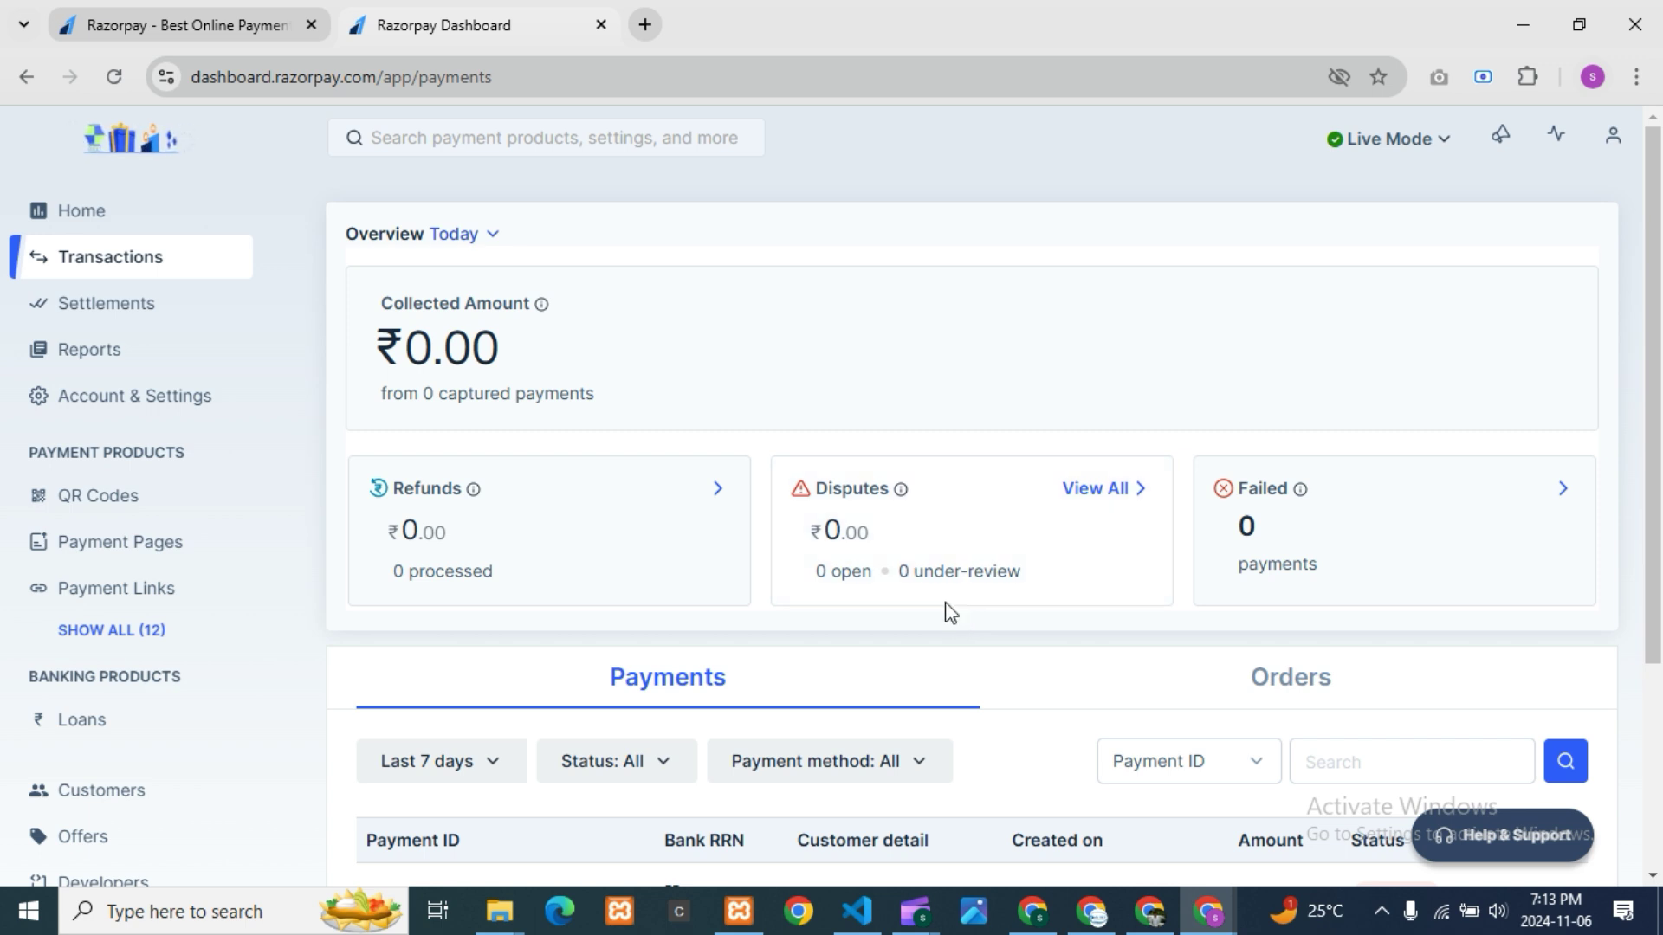
{"action": "mouse_move", "coordinate": [905, 609]}
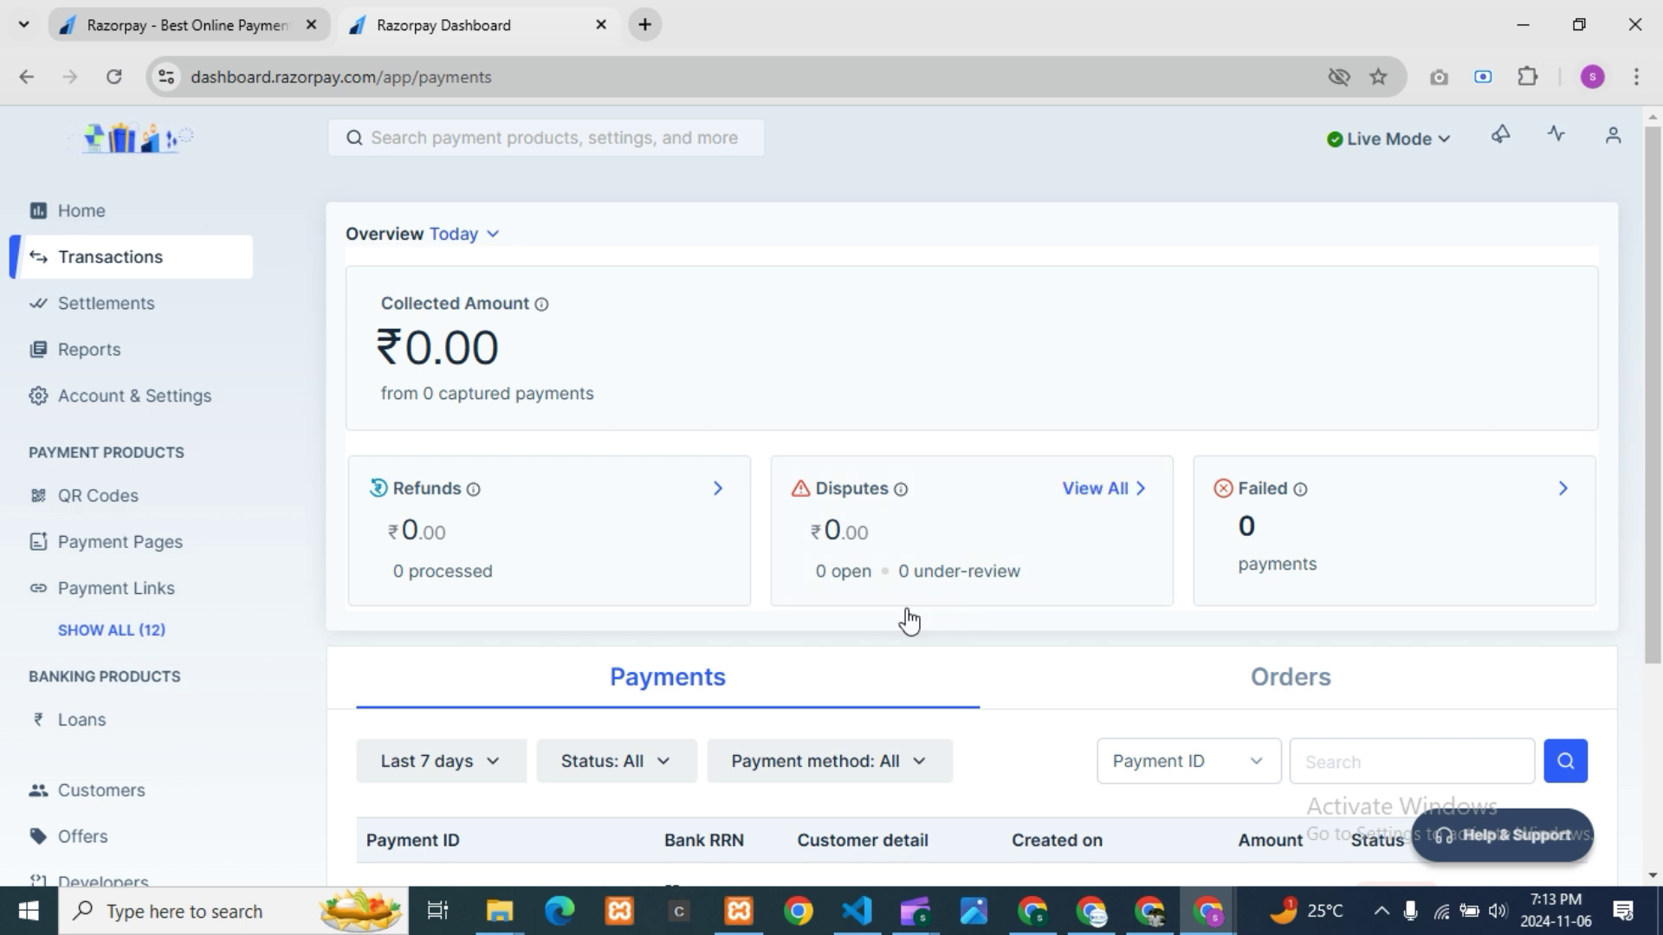